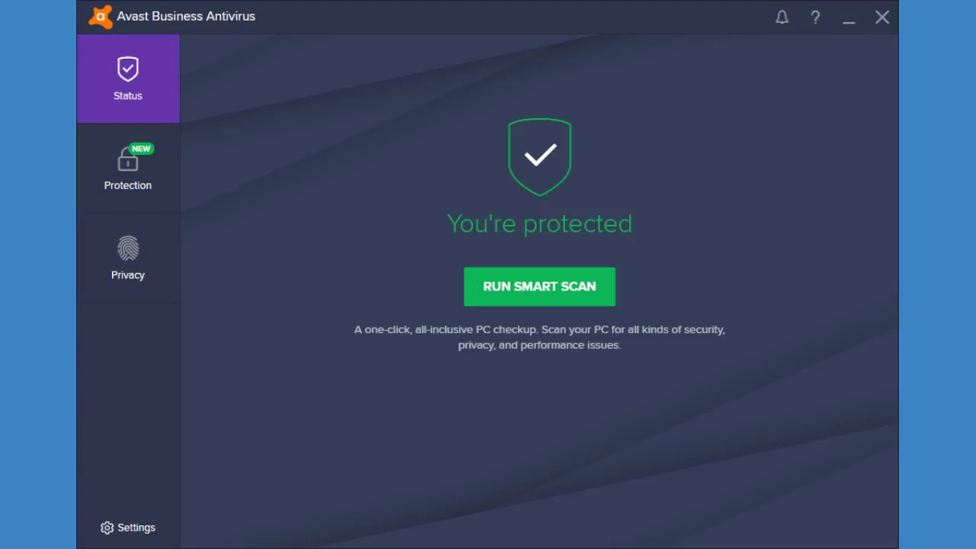
Run a Smart Scan, start resolving all found issues and review the list of outdated apps.
key("Return")
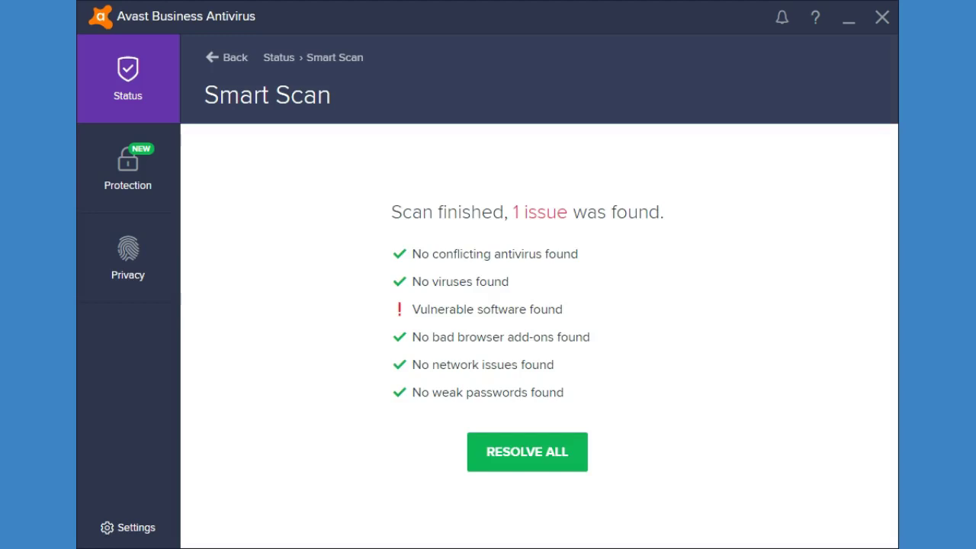
left_click(515, 457)
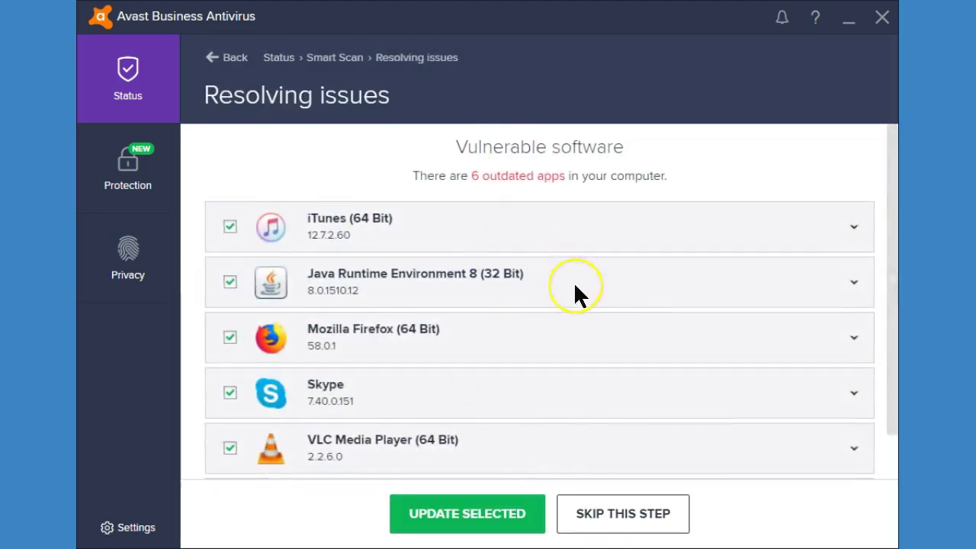
scroll(575, 288, "down", 1)
scroll(579, 296, "up", 1)
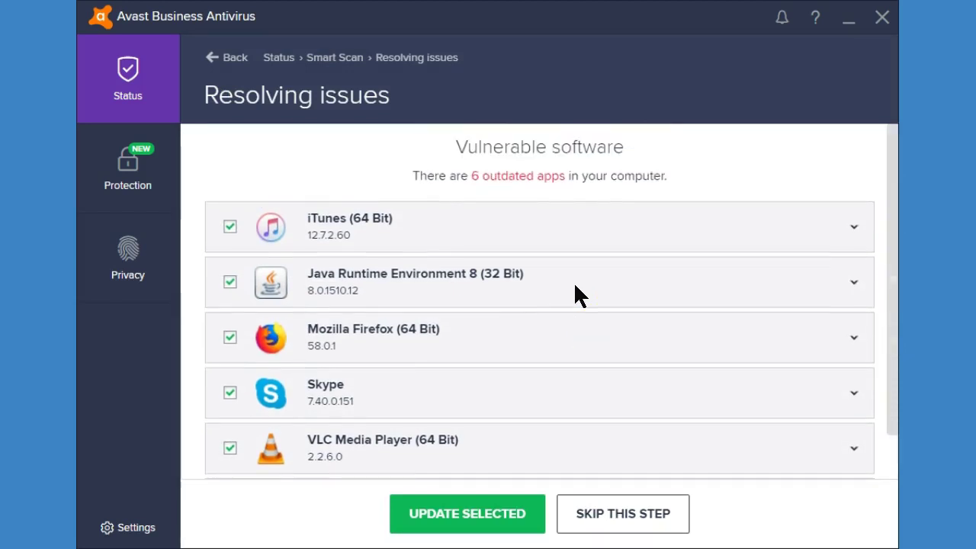
scroll(580, 296, "down", 1)
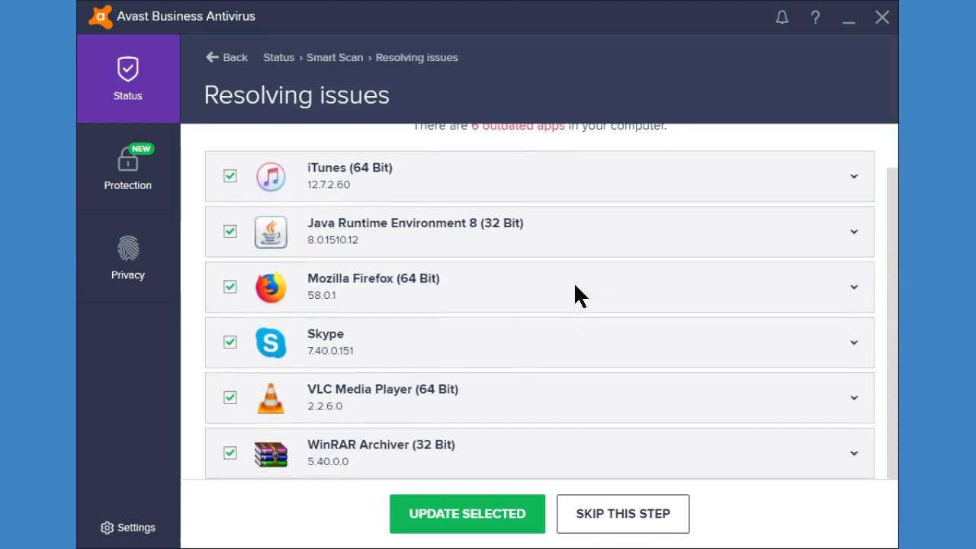
scroll(578, 292, "up", 1)
scroll(577, 292, "down", 1)
scroll(575, 287, "up", 1)
scroll(576, 288, "down", 1)
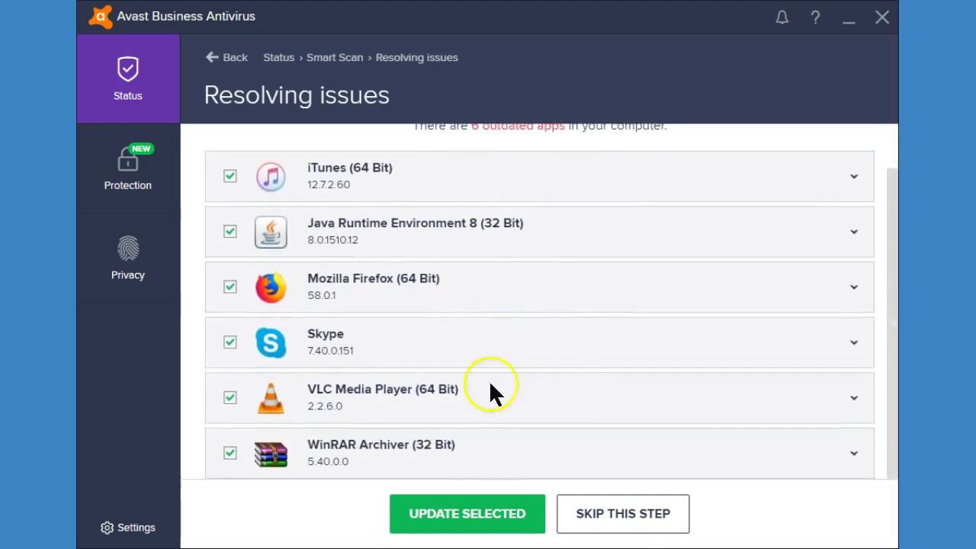
Update all the selected outdated apps and finish the Smart Scan, returning to the status overview.
left_click(483, 513)
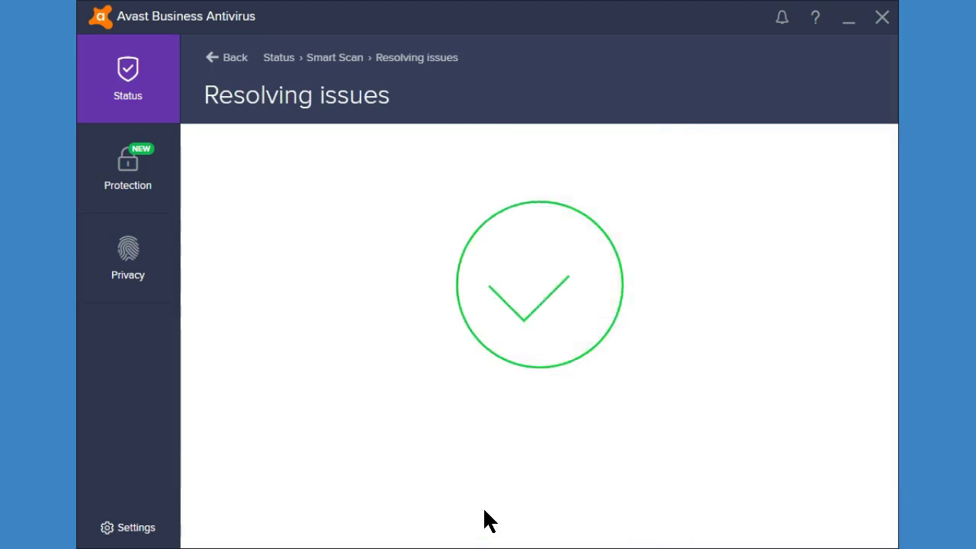
left_click(492, 461)
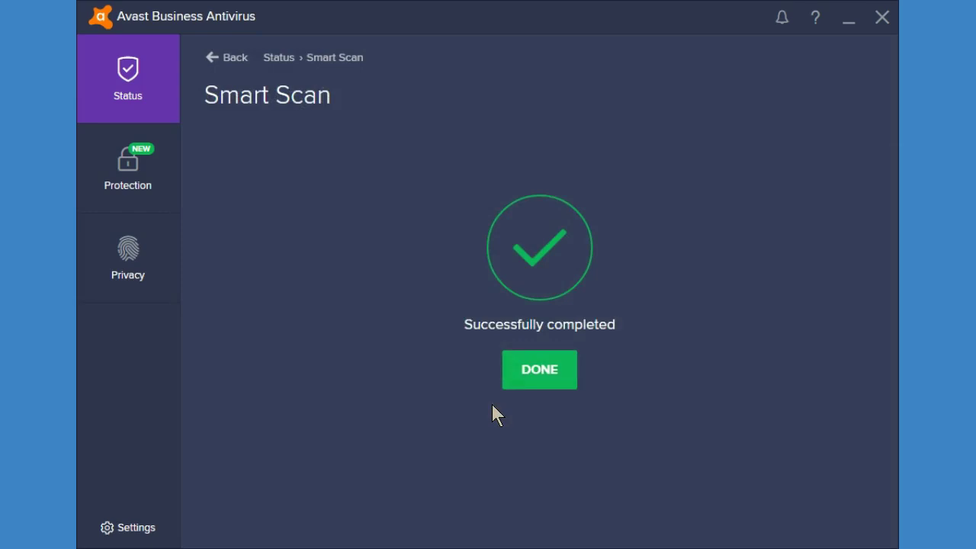
left_click(516, 370)
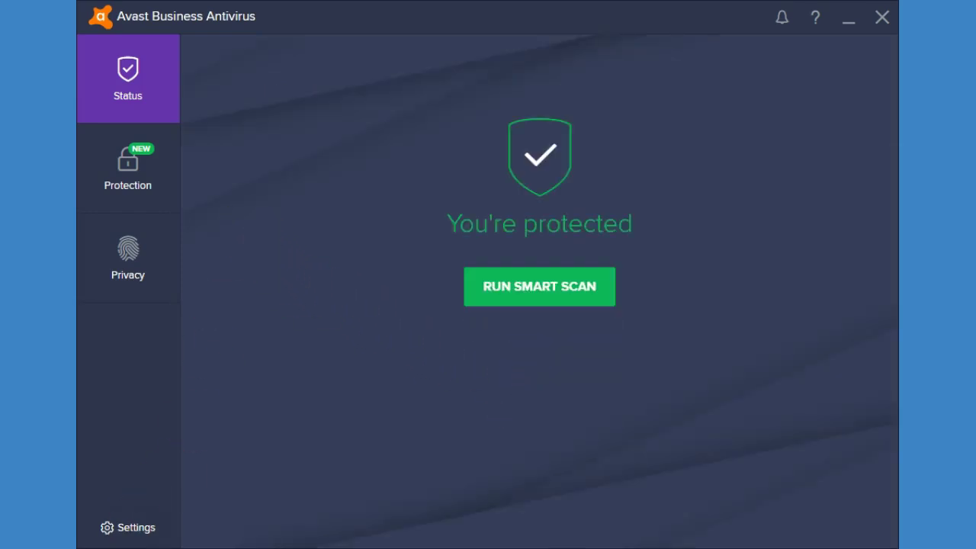
View the available scan types and the Core Shields among the protection features.
left_click(127, 164)
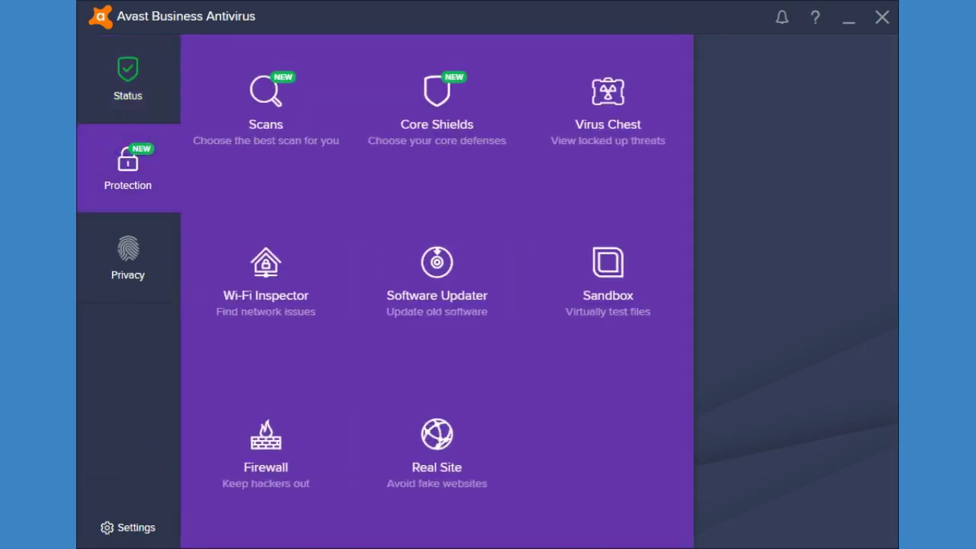
left_click(293, 142)
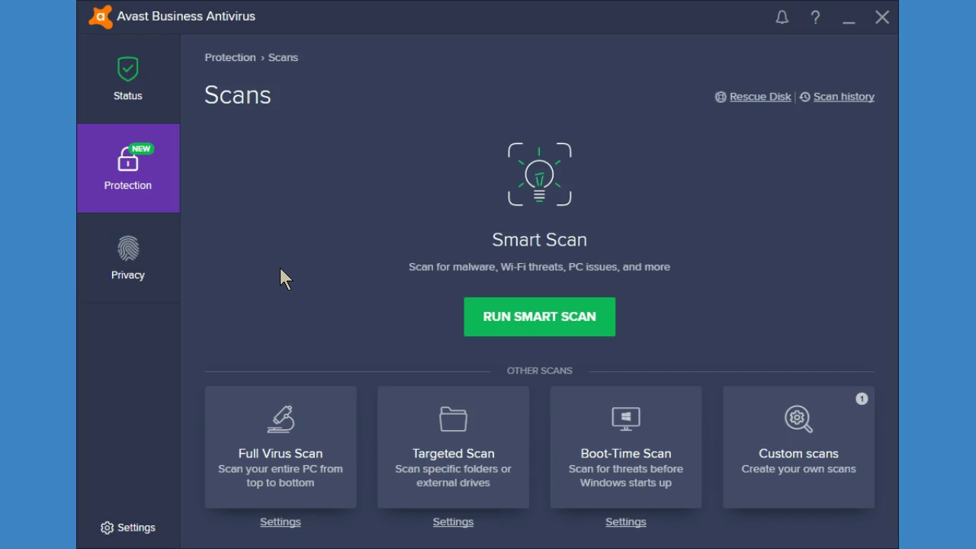
left_click(110, 166)
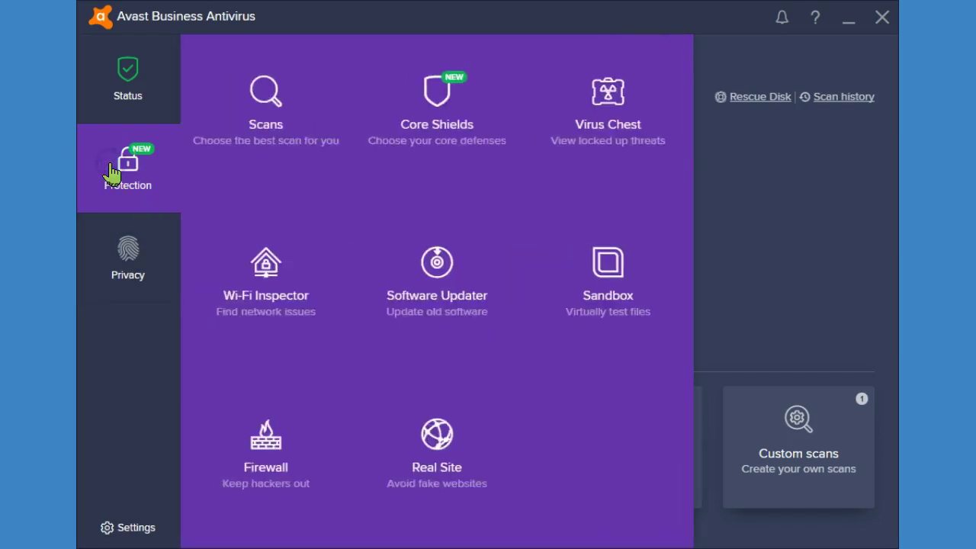
left_click(446, 94)
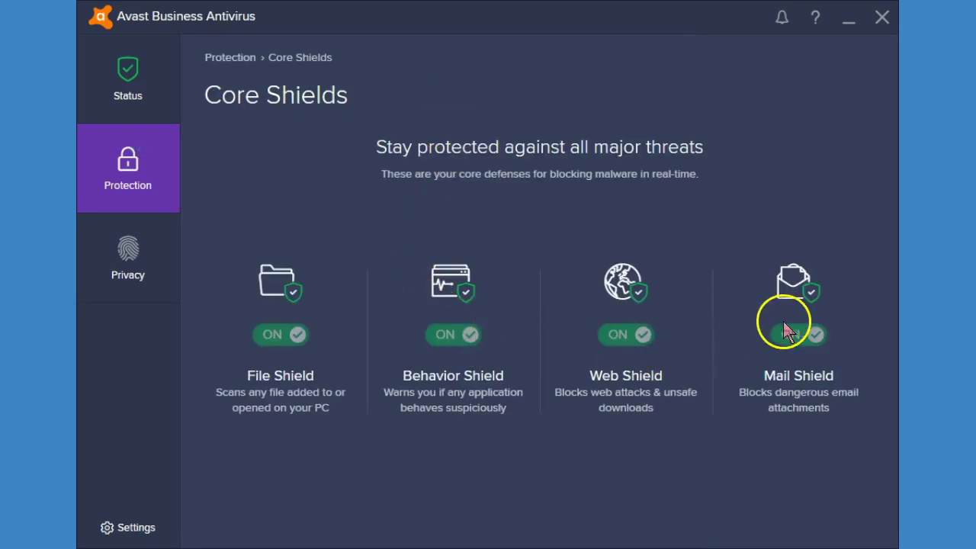
left_click(461, 348)
Open the Virus Chest and look through the whole list of locked-up threats.
left_click(120, 192)
left_click(616, 92)
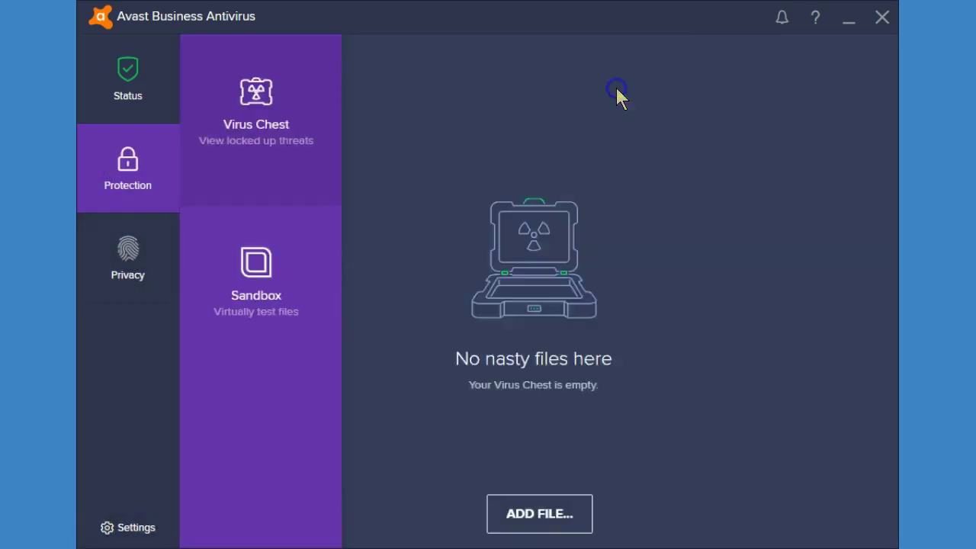
scroll(477, 245, "down", 10)
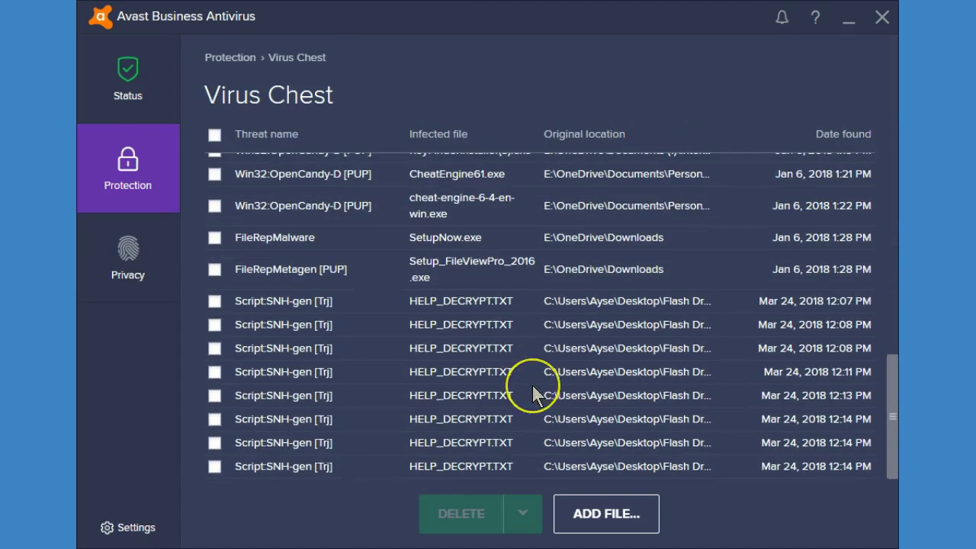
scroll(532, 385, "up", 15)
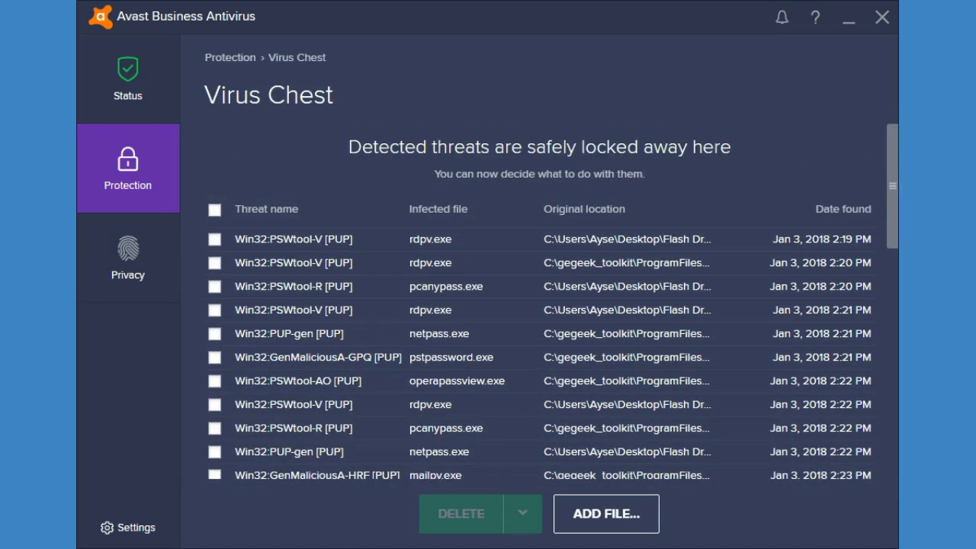
Start a network scan in Wi-Fi Inspector and look through the devices it discovers.
left_click(138, 166)
left_click(267, 258)
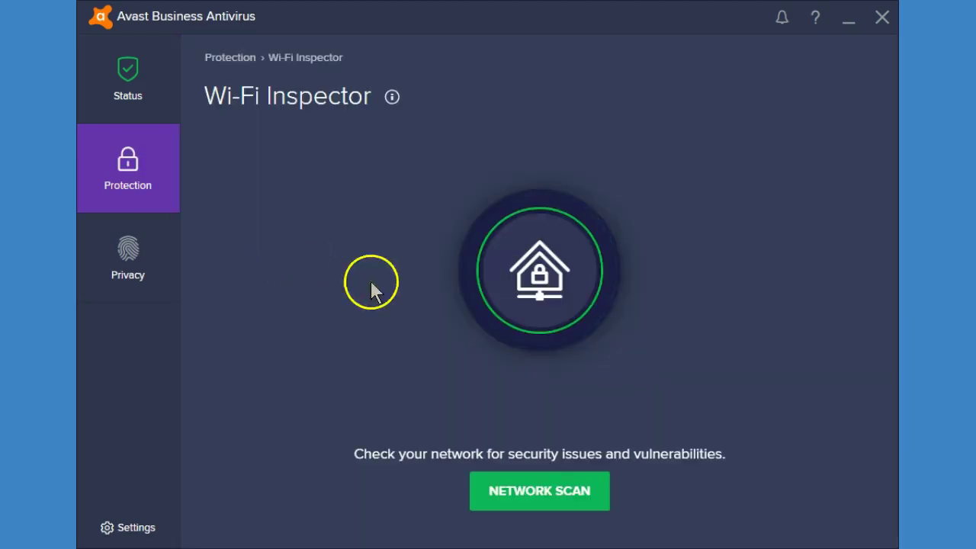
left_click(536, 507)
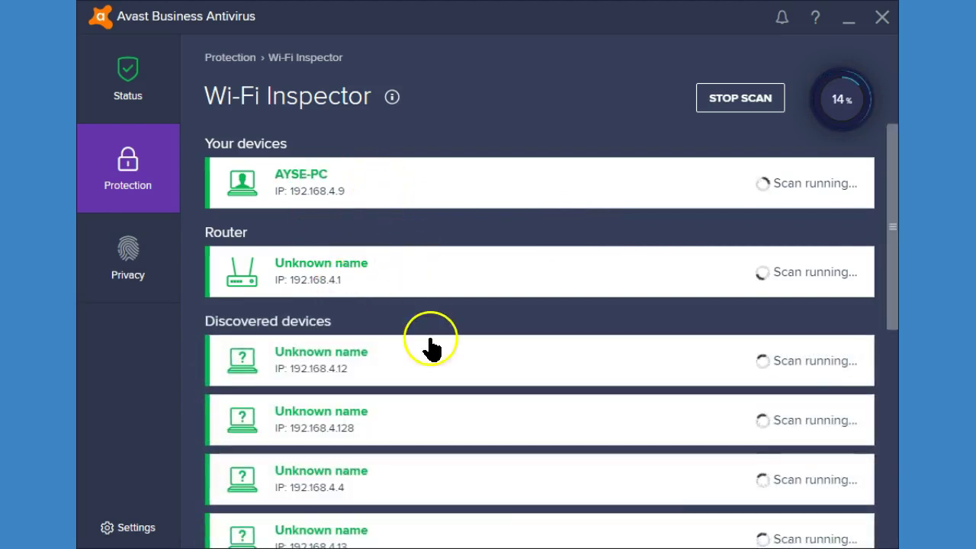
scroll(431, 336, "down", 3)
scroll(484, 369, "down", 1)
scroll(485, 369, "down", 6)
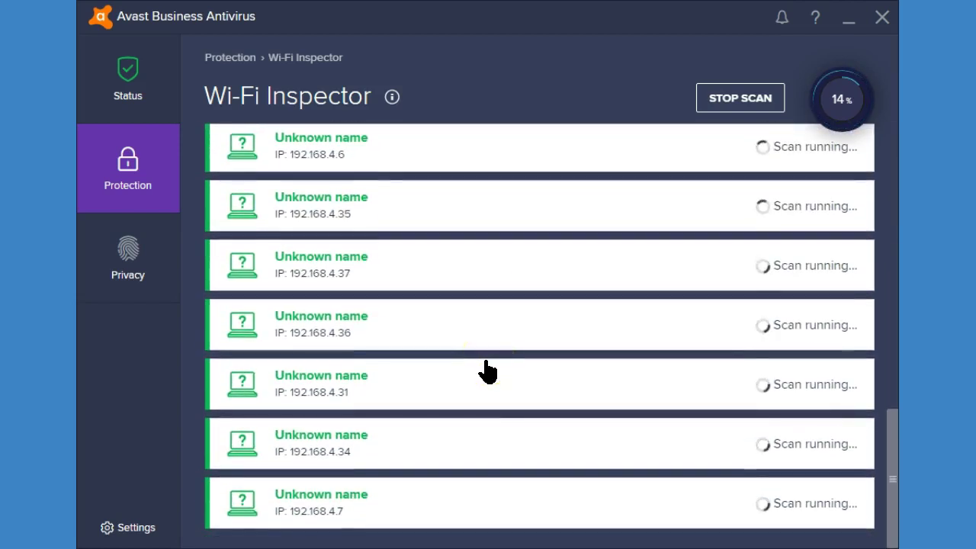
scroll(486, 371, "up", 5)
scroll(486, 372, "up", 5)
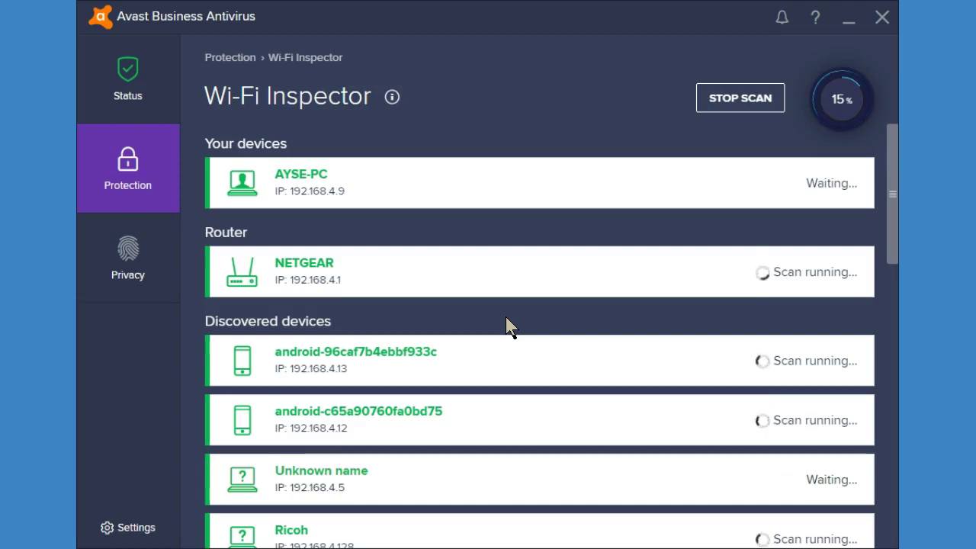
Open Software Updater and look over the outdated and up-to-date software lists.
left_click(158, 168)
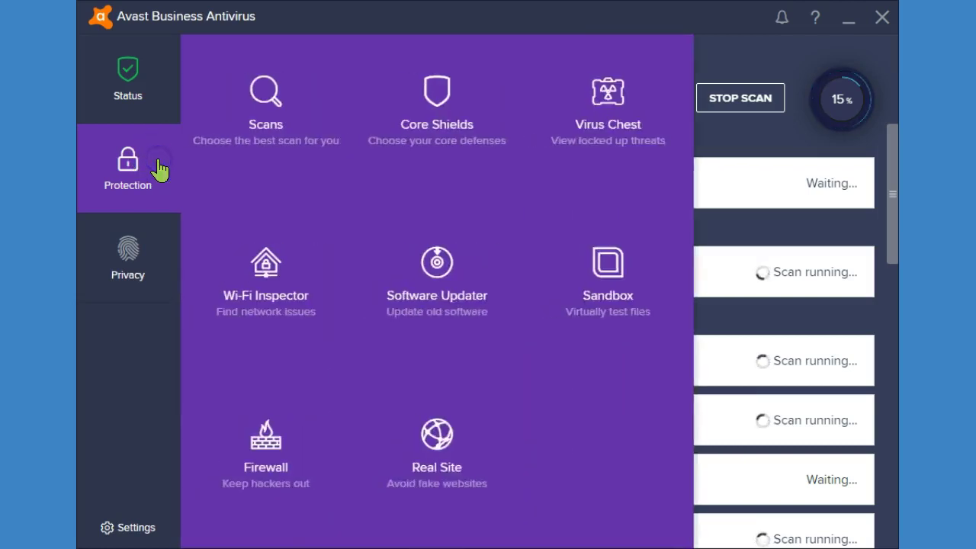
left_click(410, 289)
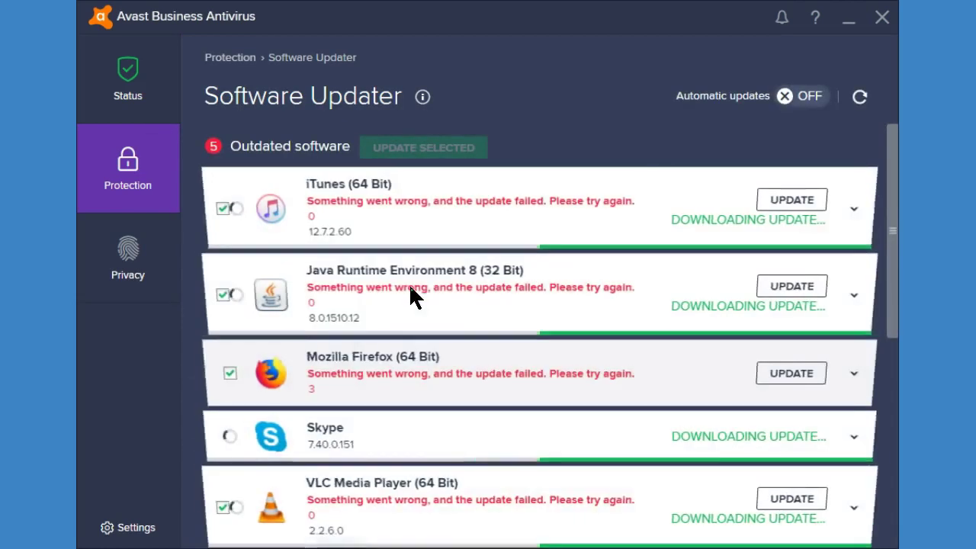
left_click(443, 191)
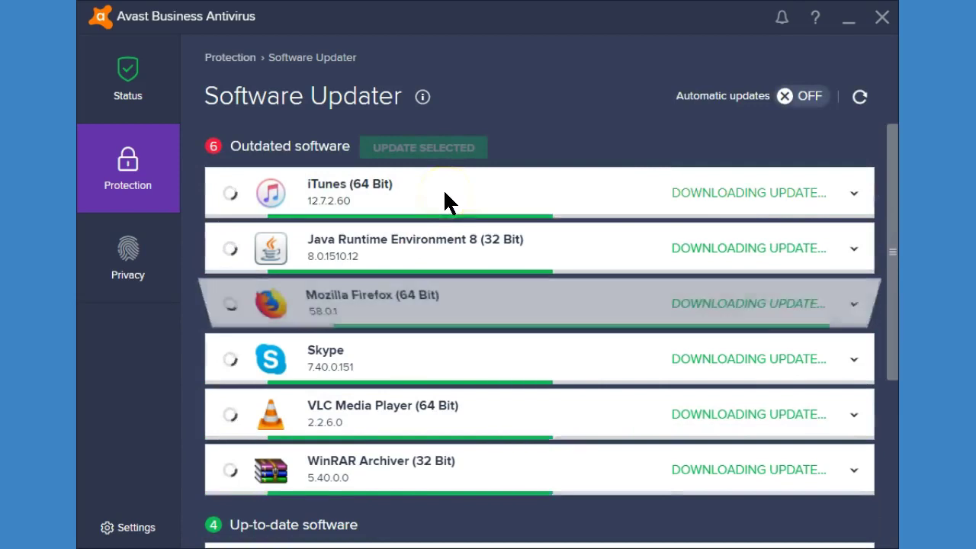
scroll(522, 439, "down", 3)
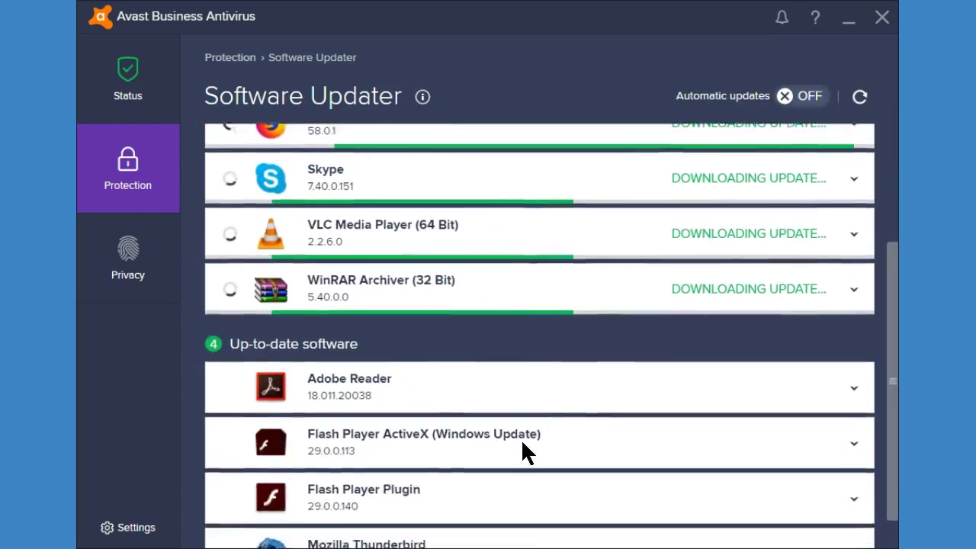
scroll(521, 438, "up", 3)
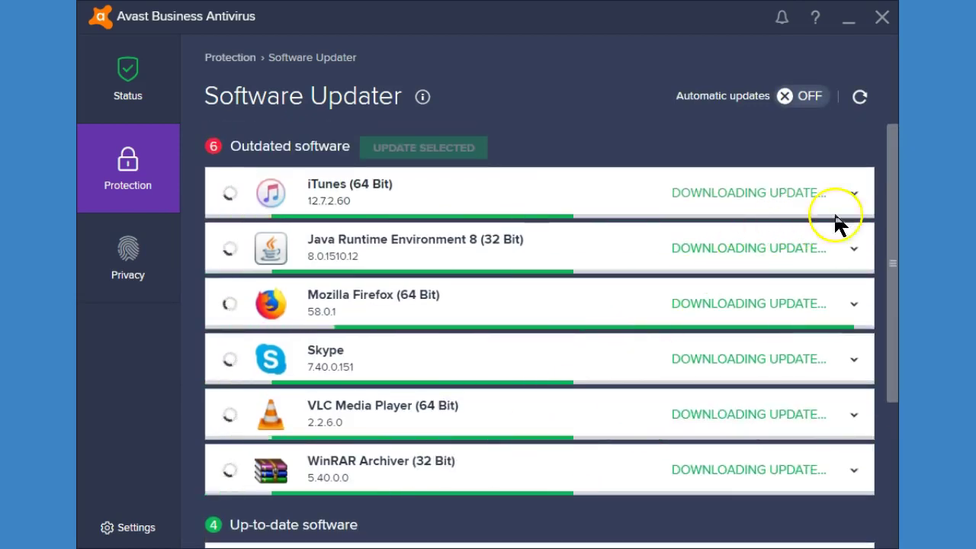
Expand the update details of iTunes, Java, Firefox, Skype, VLC and WinRAR to compare current and new versions.
left_click(855, 195)
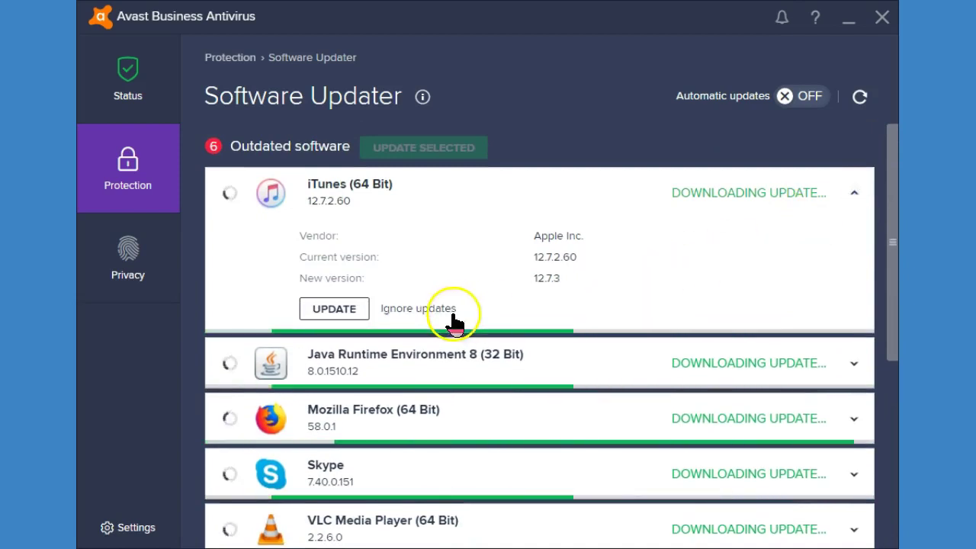
left_click(855, 362)
scroll(775, 355, "down", 3)
scroll(572, 305, "down", 2)
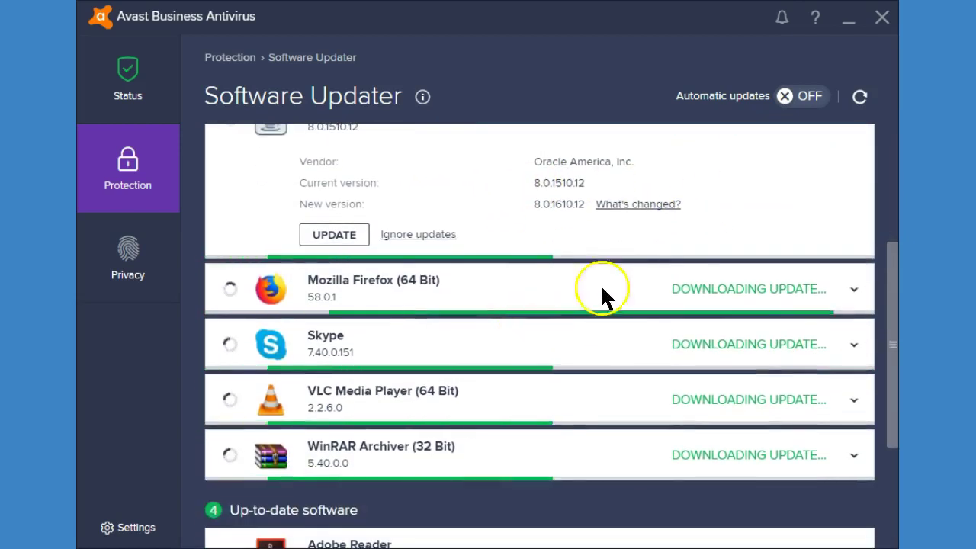
left_click(851, 288)
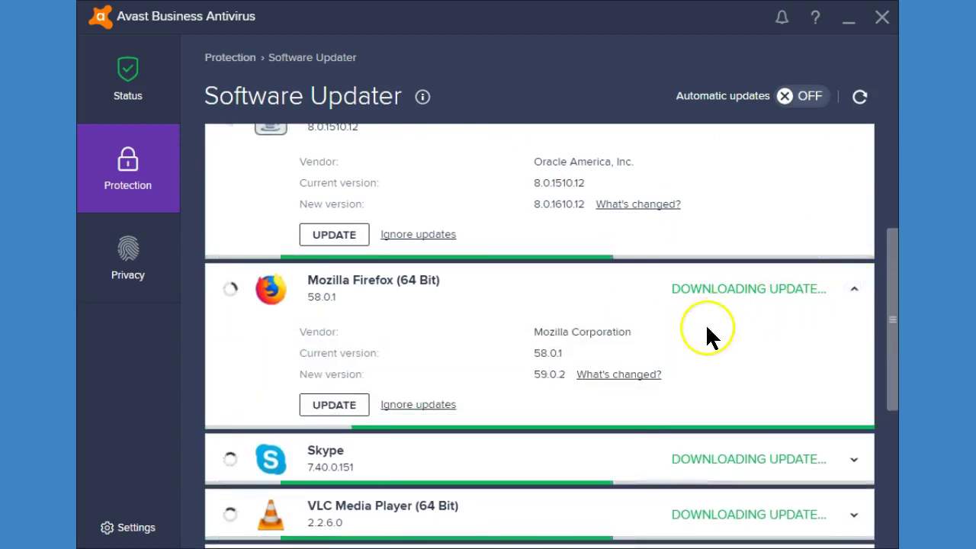
scroll(579, 412, "down", 3)
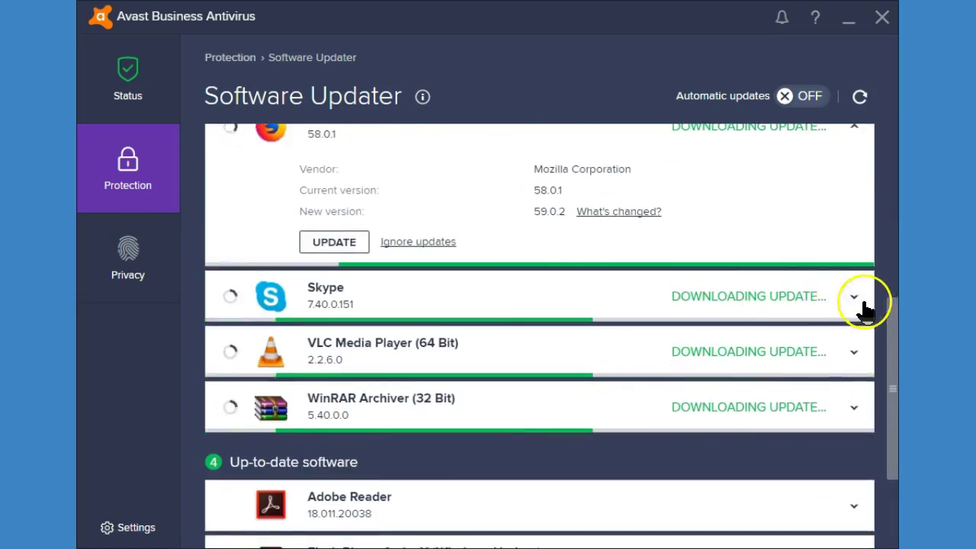
left_click(856, 299)
left_click(854, 468)
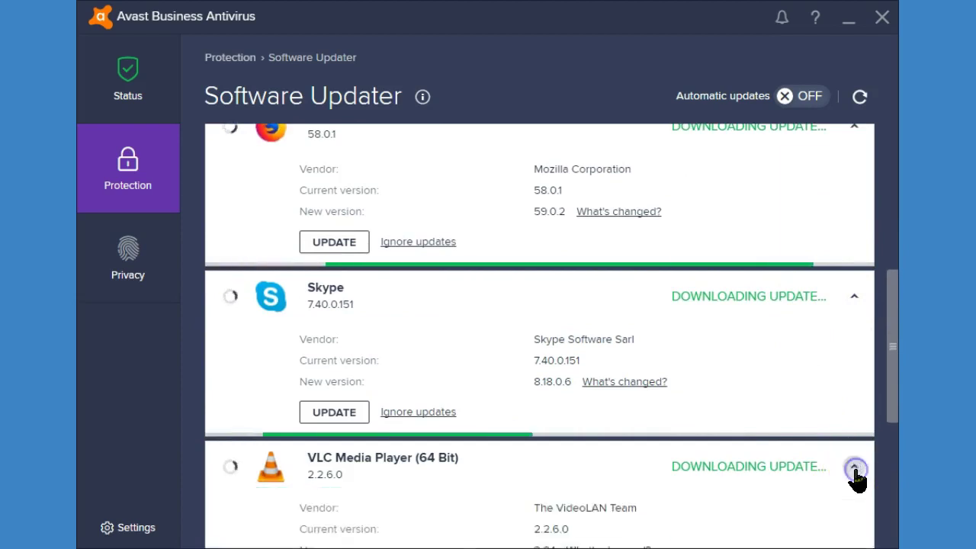
left_click(855, 472)
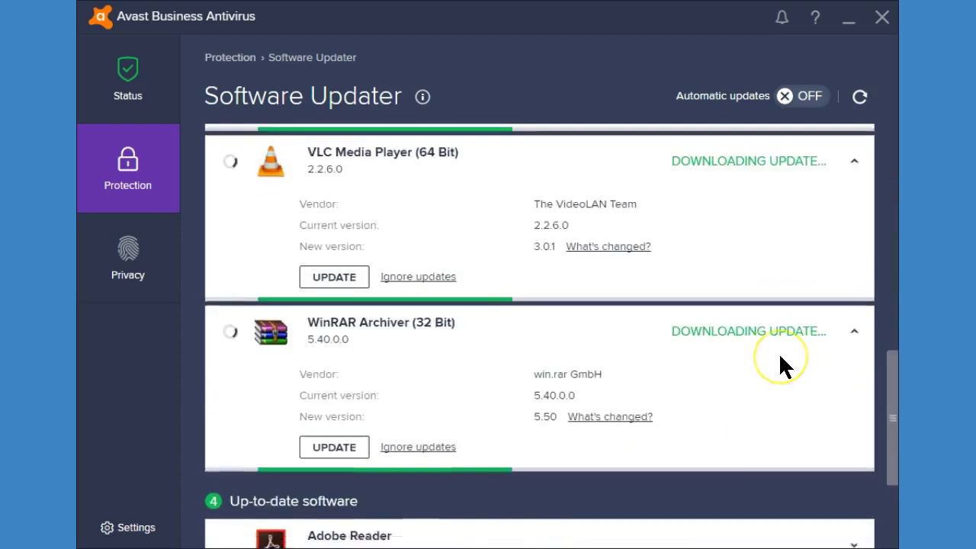
Open the Sandbox page and examine its option for running an app virtually.
left_click(163, 188)
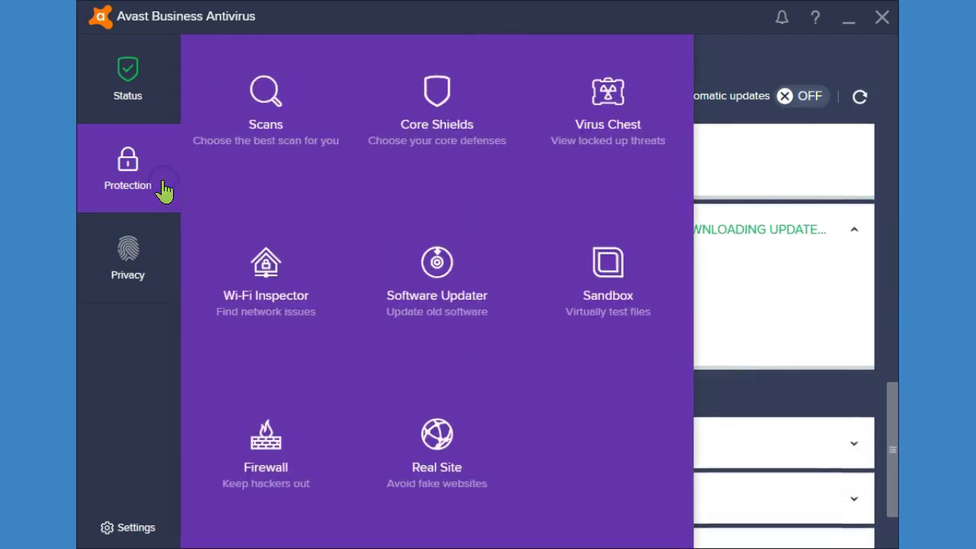
left_click(640, 279)
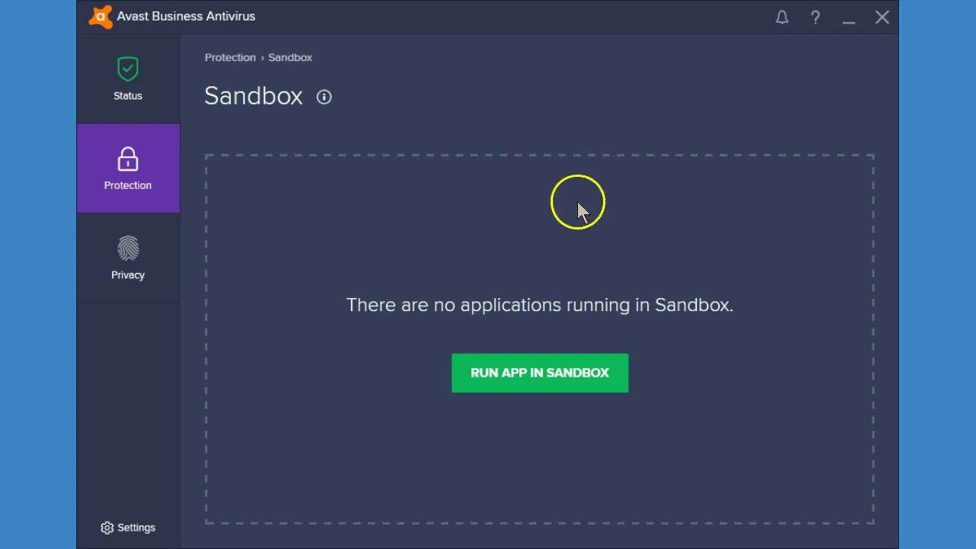
left_click(573, 370)
Open the Firewall page and check the network profile and recently managed apps.
left_click(246, 56)
left_click(288, 441)
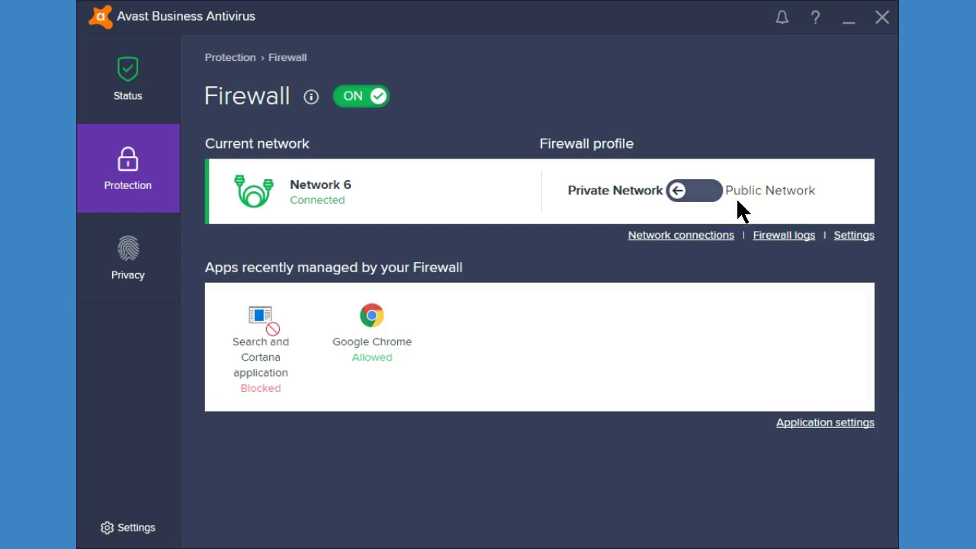
left_click(639, 191)
View the Real Site protection page and bring up the list of privacy features.
left_click(128, 160)
left_click(436, 433)
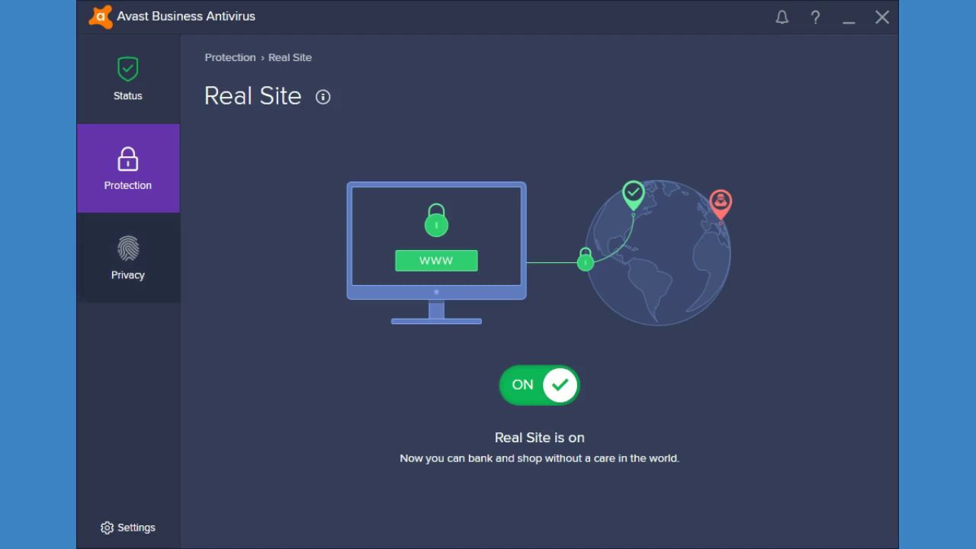
left_click(127, 258)
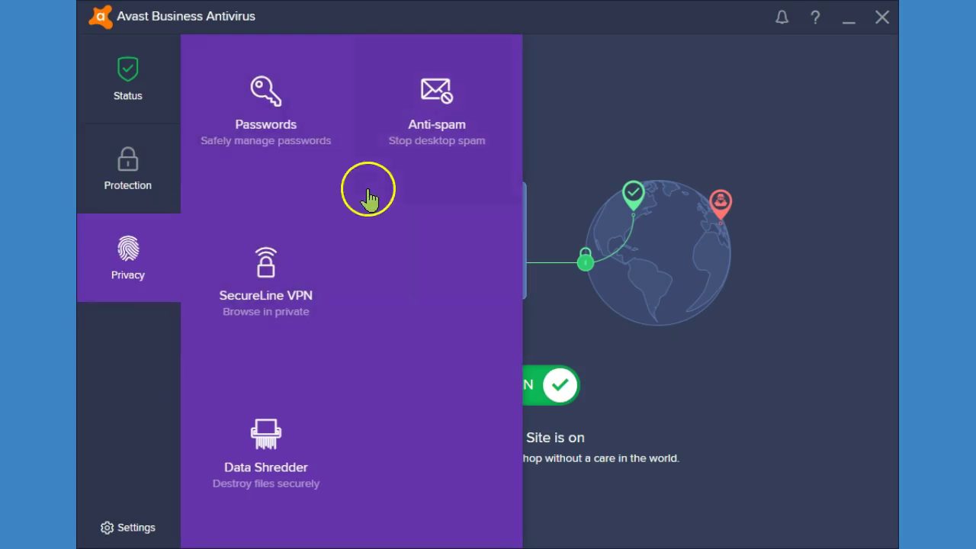
Open the Passwords page and look through the saved logins down to the ipage.com entries.
left_click(304, 182)
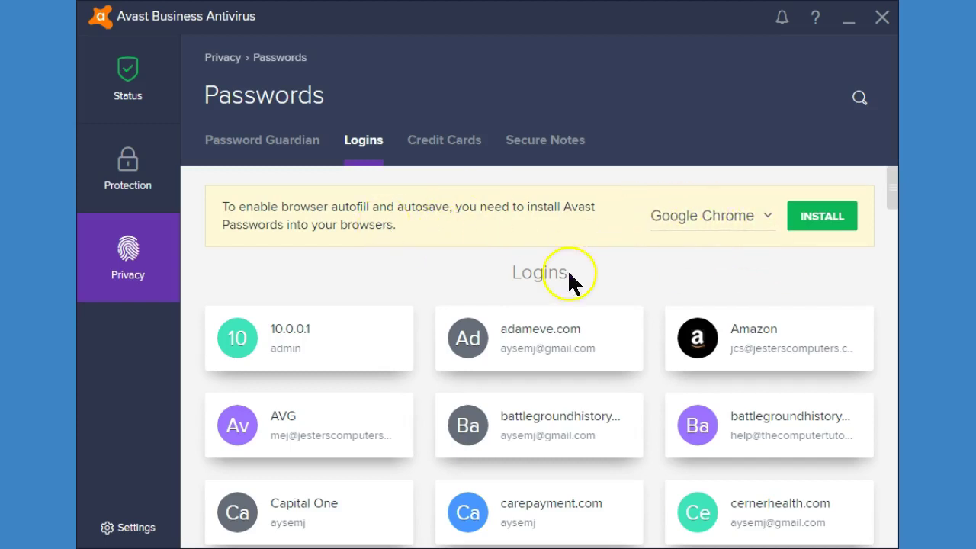
scroll(590, 371, "down", 3)
scroll(595, 372, "down", 9)
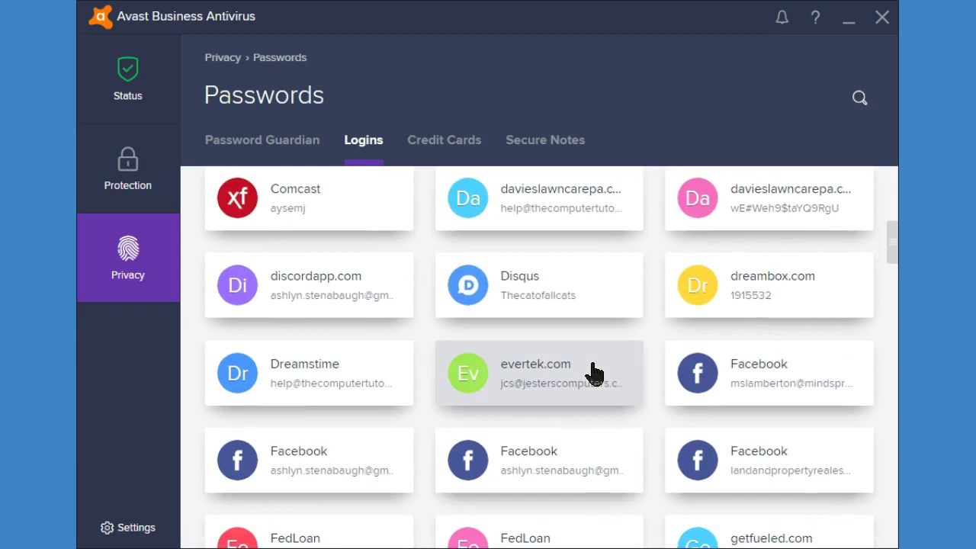
scroll(593, 365, "down", 3)
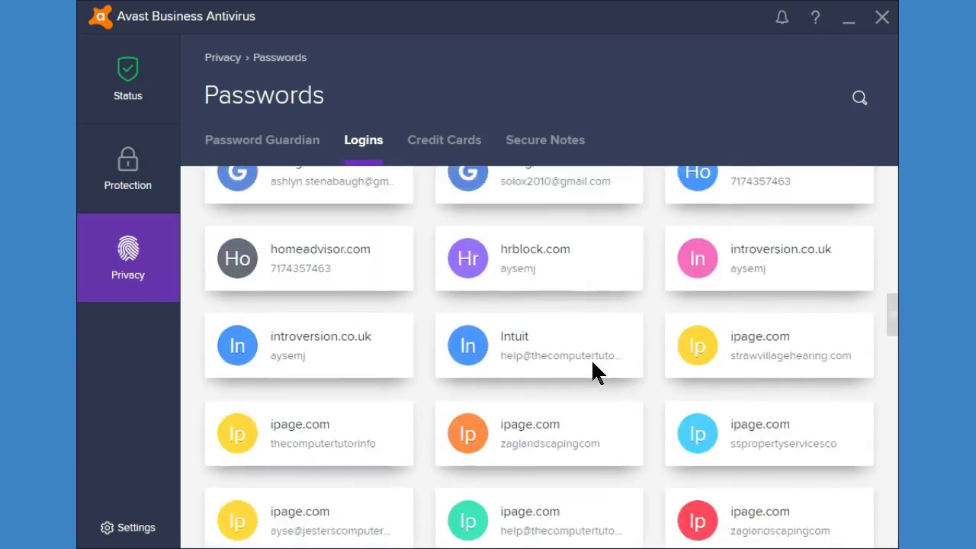
scroll(593, 372, "down", 1)
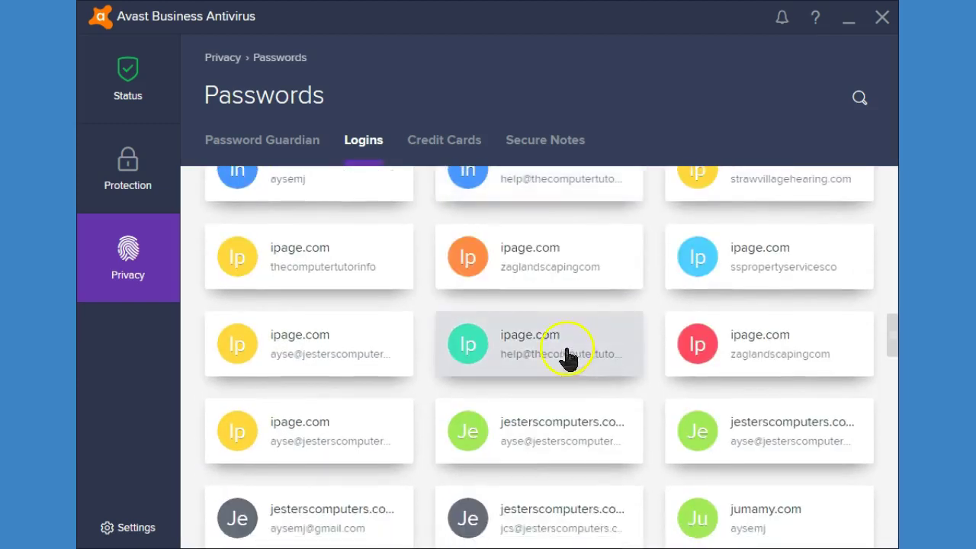
Copy the stored password from an ipage.com login's account details, close them, and return to the start of the logins list.
left_click(504, 343)
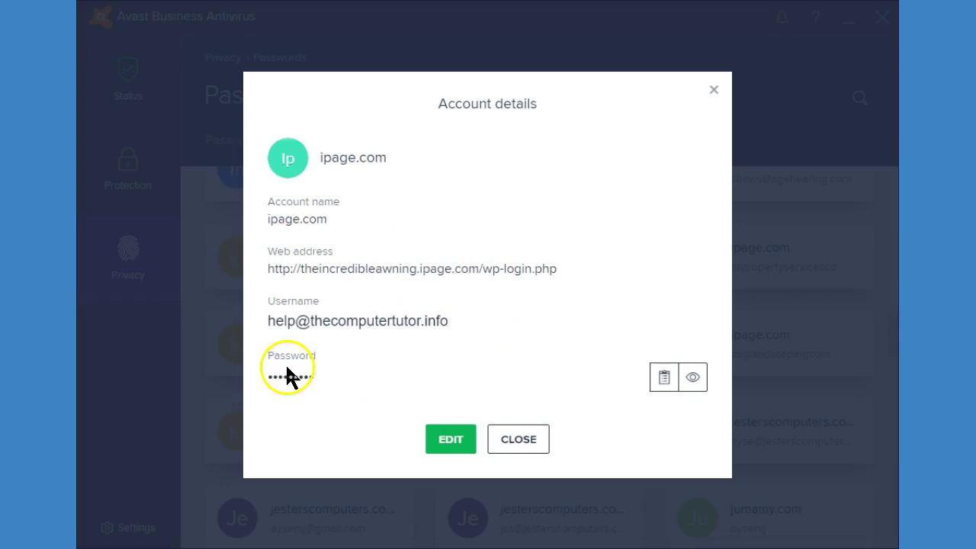
left_click(663, 378)
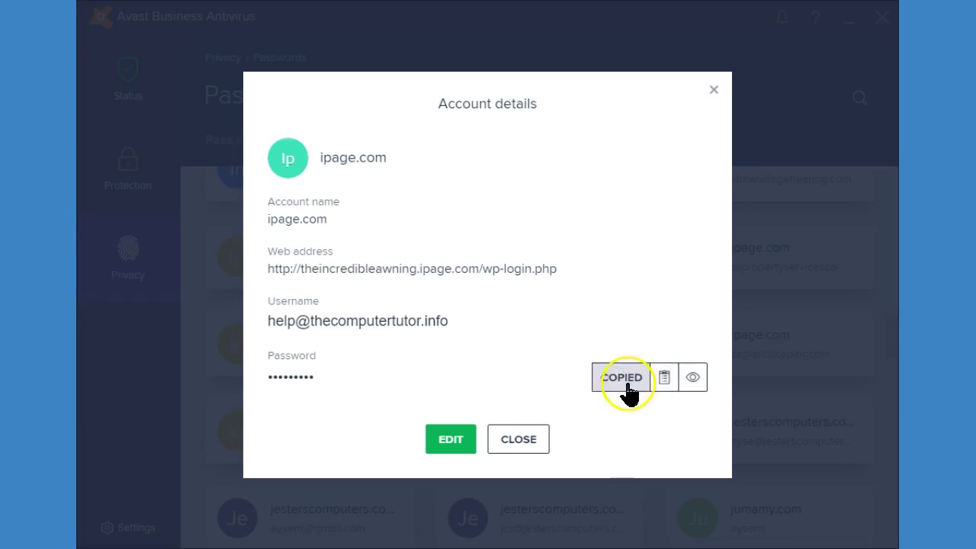
left_click(506, 444)
scroll(561, 347, "up", 10)
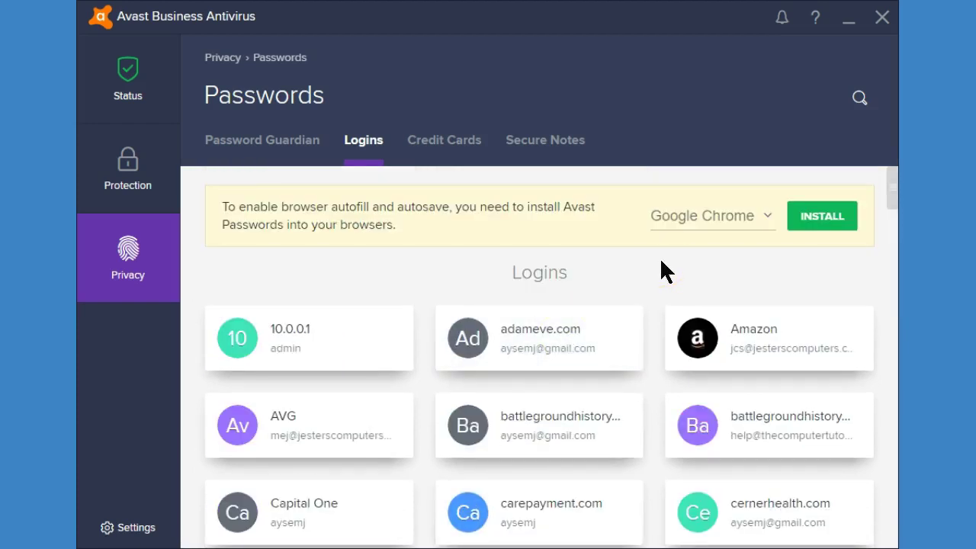
Install the Avast Passwords extension in Google Chrome from the browser autofill notice.
left_click(765, 215)
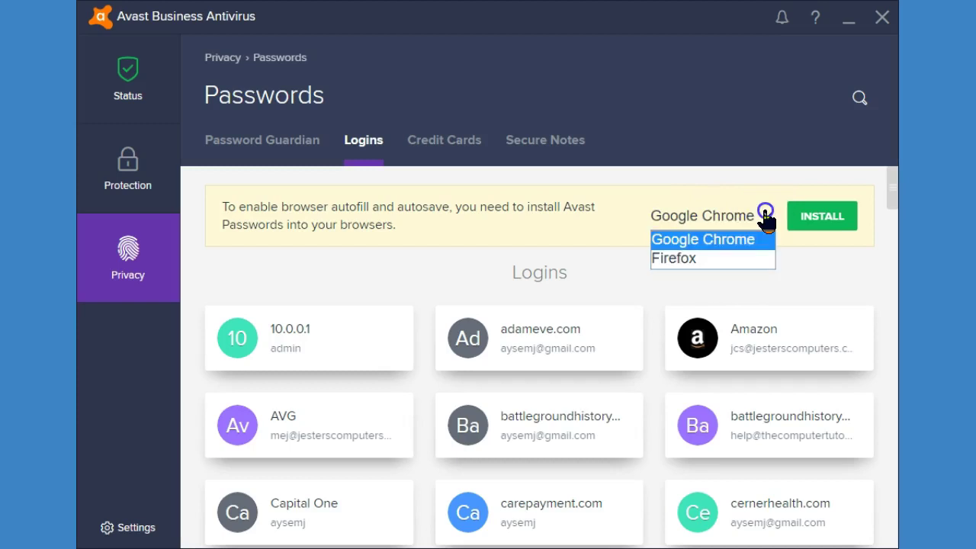
left_click(702, 238)
left_click(810, 221)
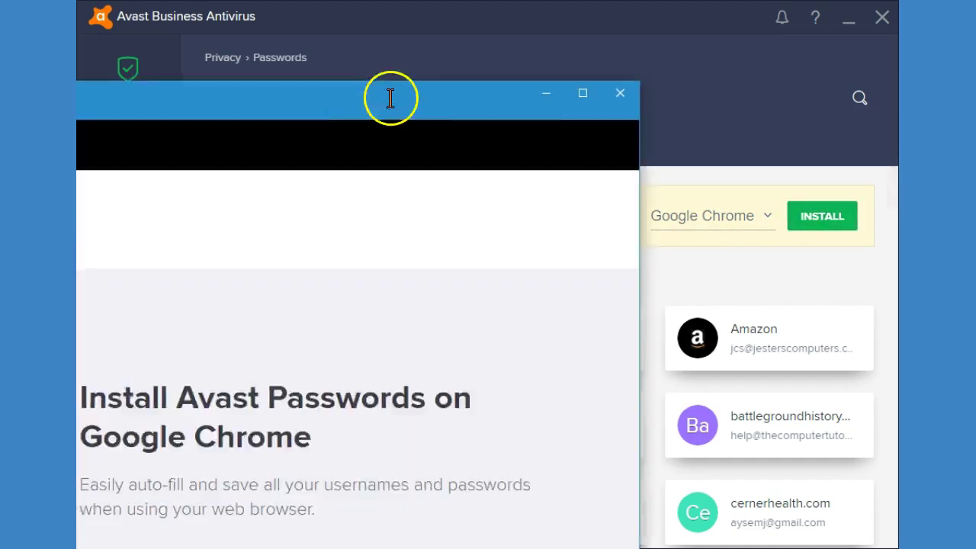
double_click(390, 98)
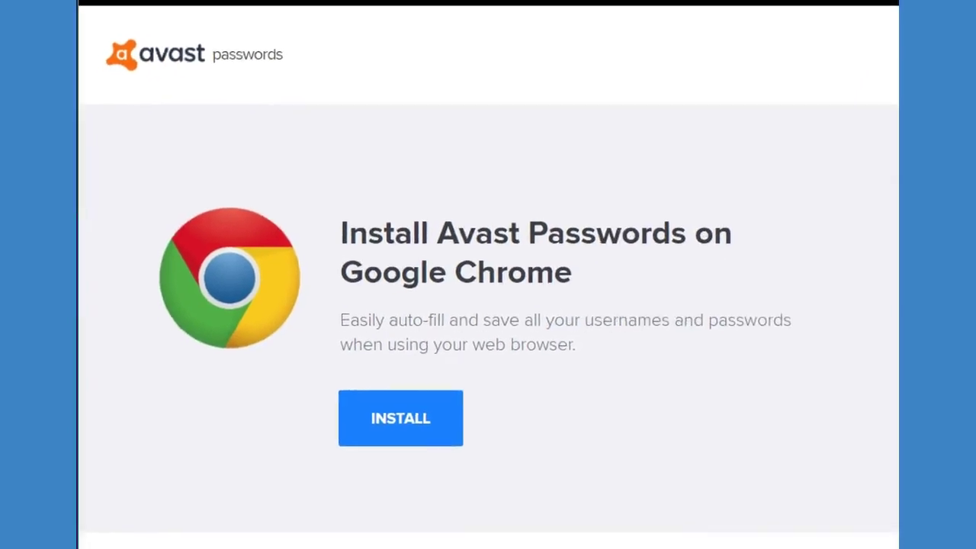
mouse_move(610, 2)
left_mouse_down()
mouse_move(614, 22)
mouse_move(632, 11)
mouse_move(600, 0)
left_mouse_up()
left_click(394, 352)
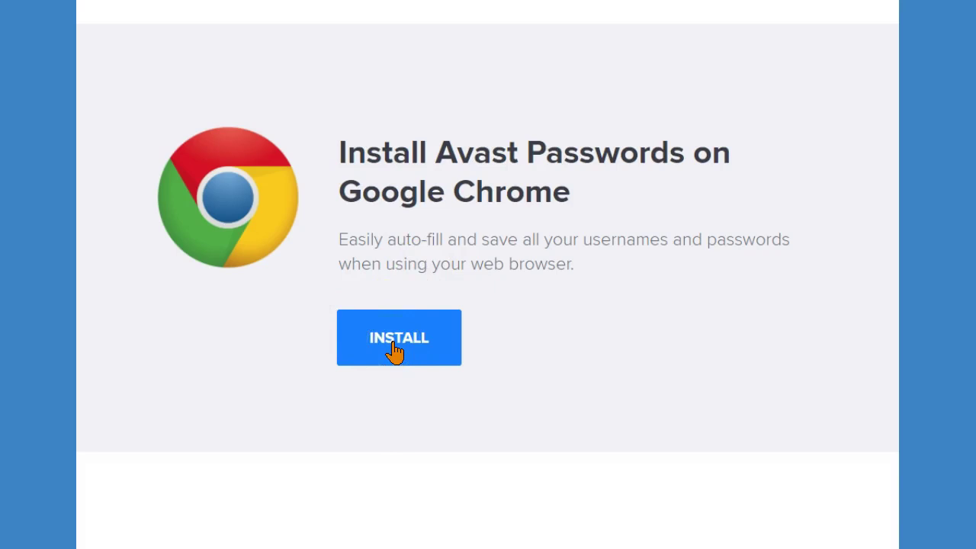
left_click(404, 317)
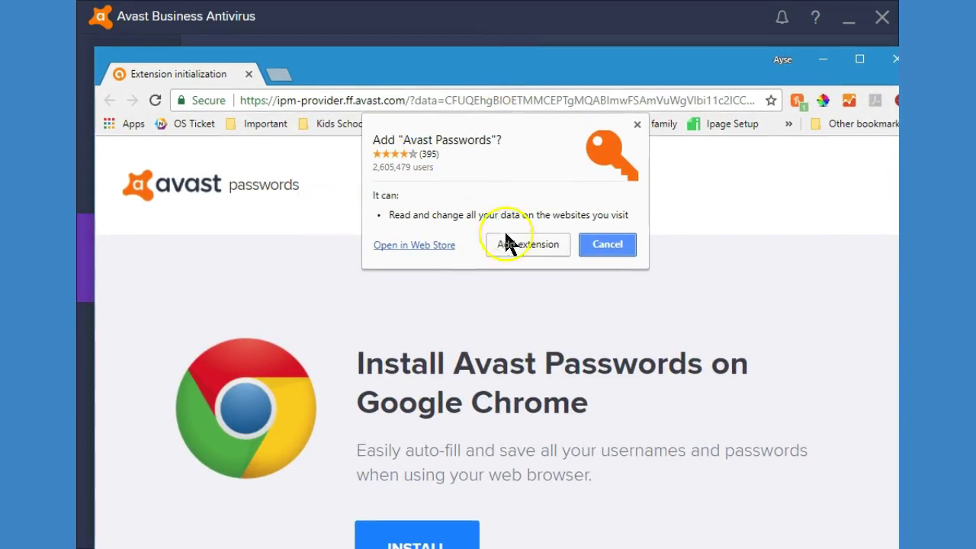
left_click(526, 244)
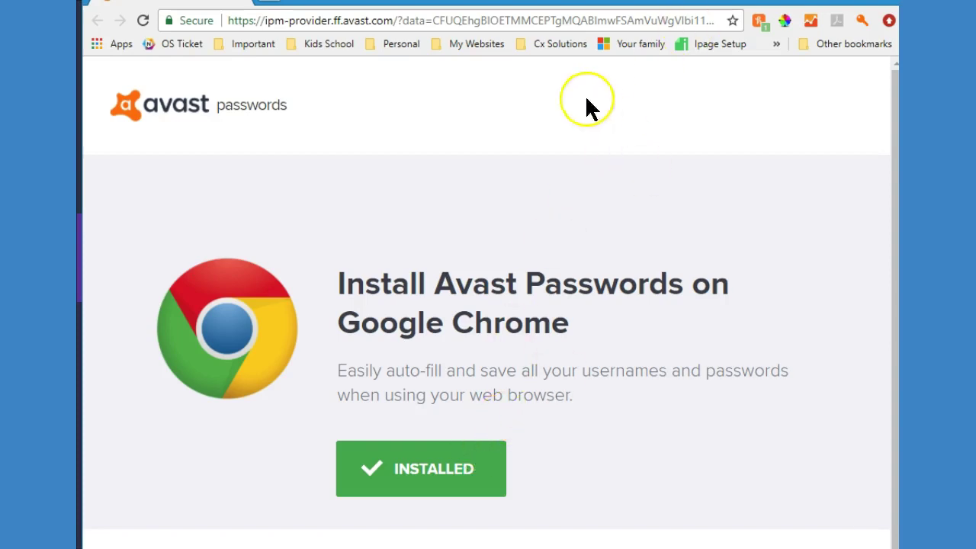
Go to newegg.com in Chrome and log out of the signed-in account.
left_click(460, 20)
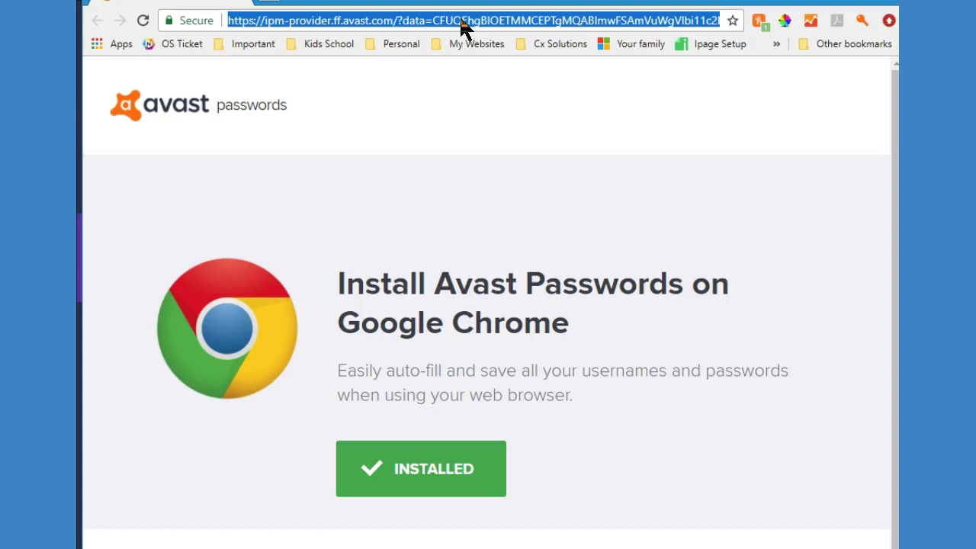
type("newegg.co")
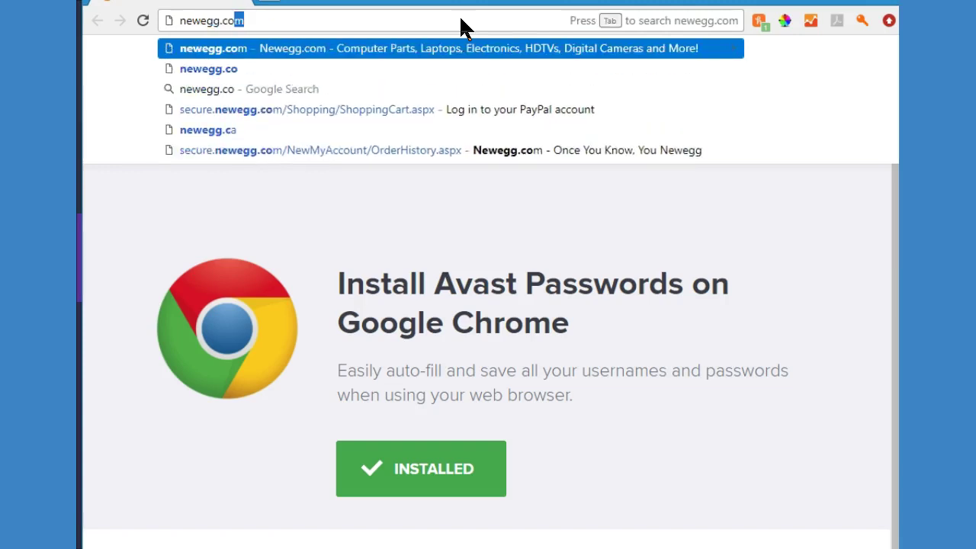
key("Return")
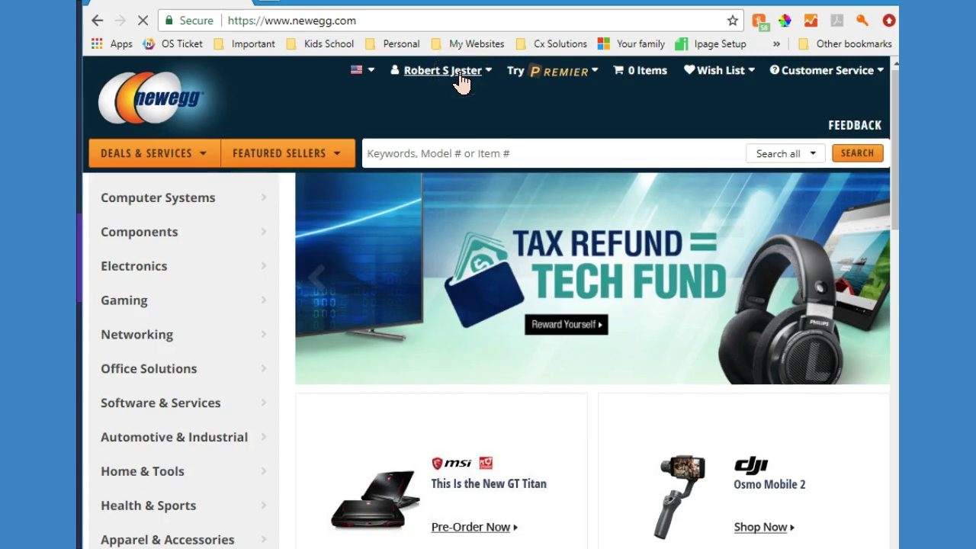
mouse_move(461, 82)
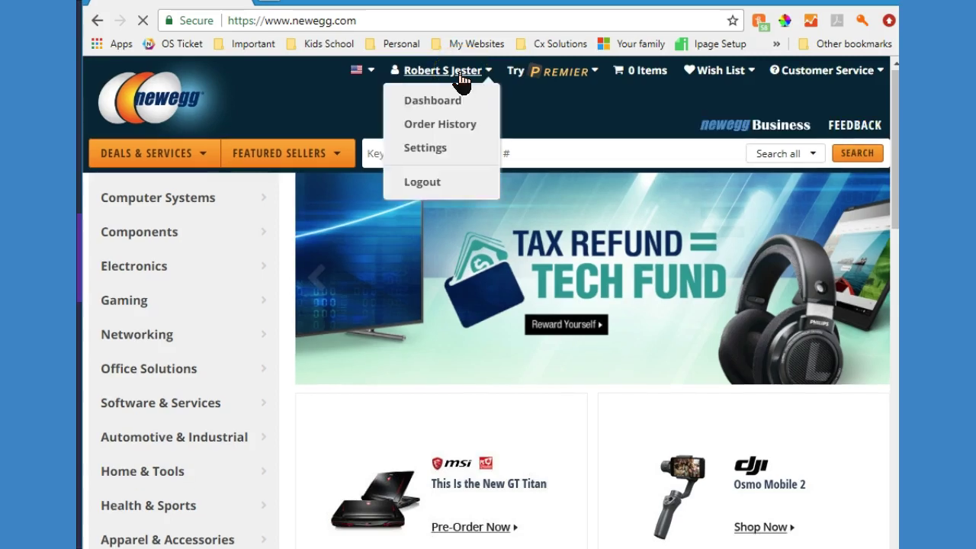
left_click(429, 194)
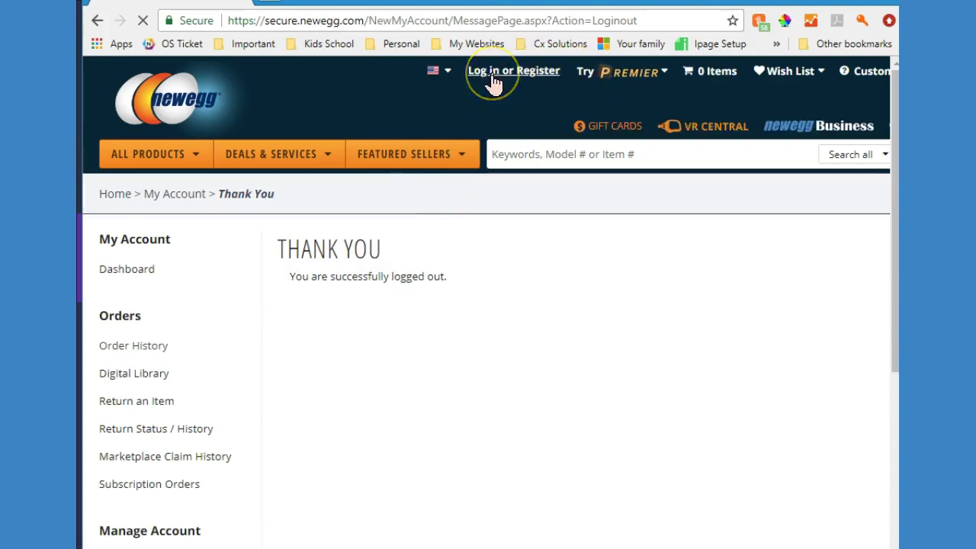
Log in to Newegg, using the Avast Passwords key for the Newegg ID and password fields.
left_click(492, 76)
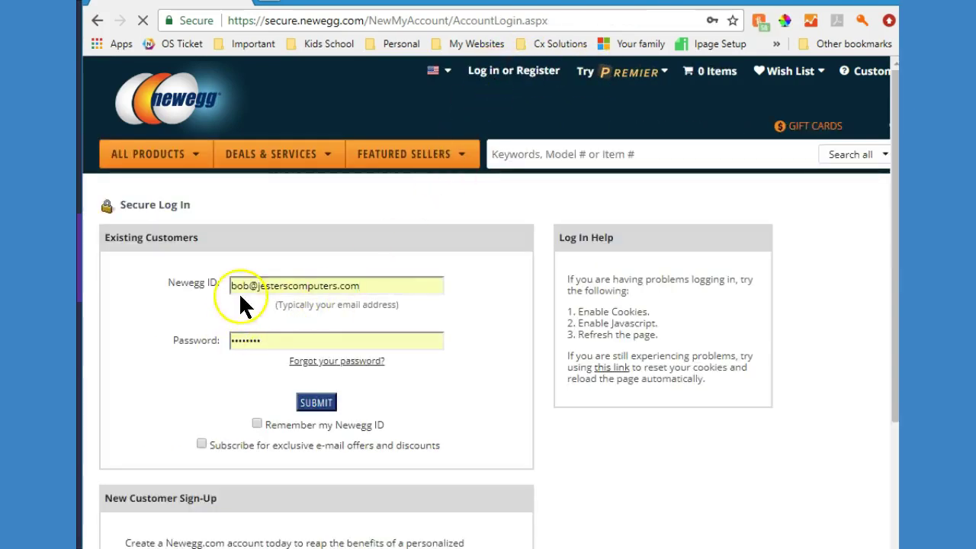
left_click(253, 285)
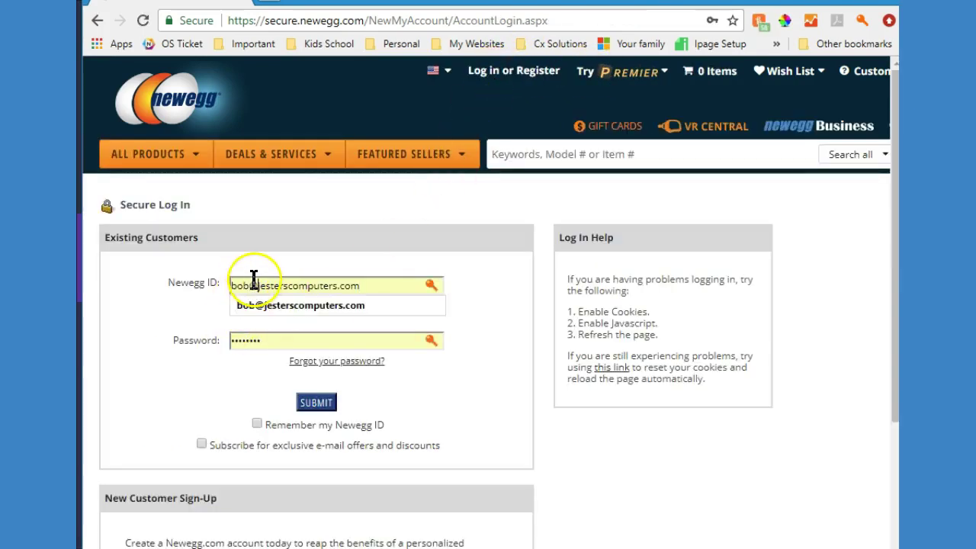
left_click(432, 285)
left_click(373, 324)
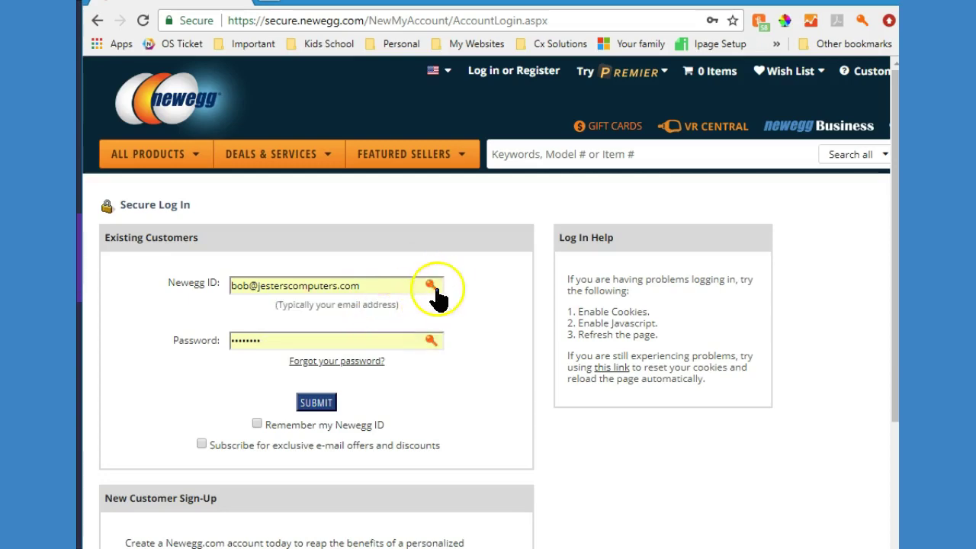
left_click(314, 412)
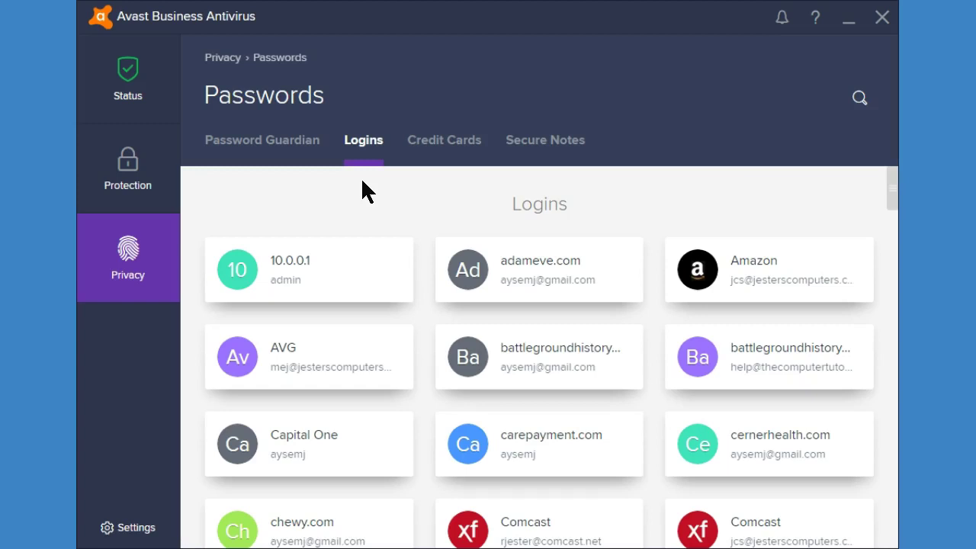
In Avast's Passwords feature, view the Credit Cards page and open Secure Notes.
left_click(422, 151)
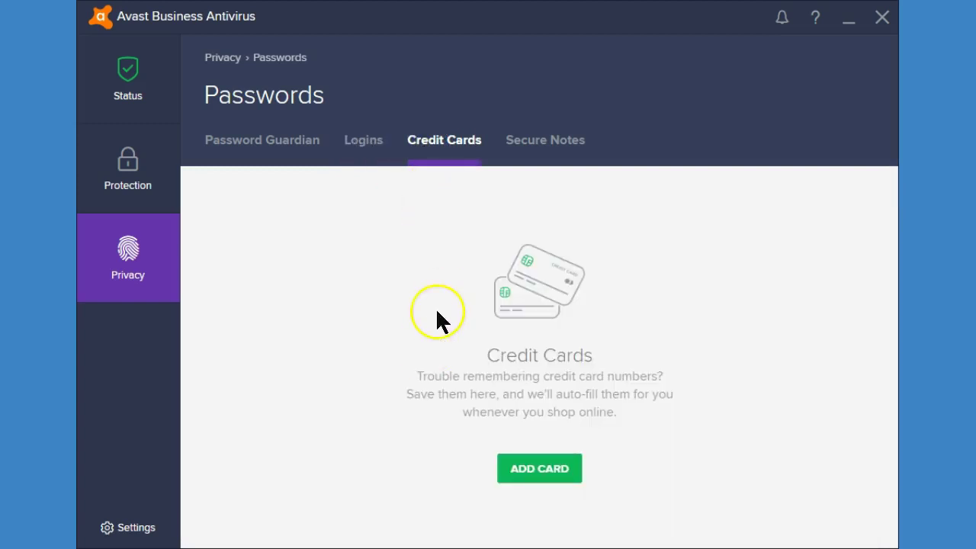
left_click(549, 151)
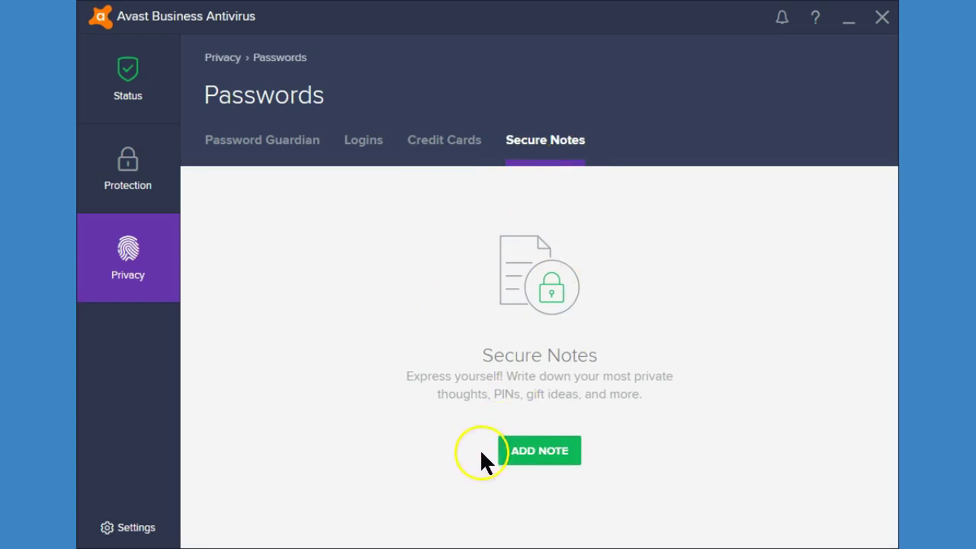
Add a yellow secure note titled "Avast Features" with the text "New features are awesome!" and save it.
left_click(541, 452)
left_click(327, 157)
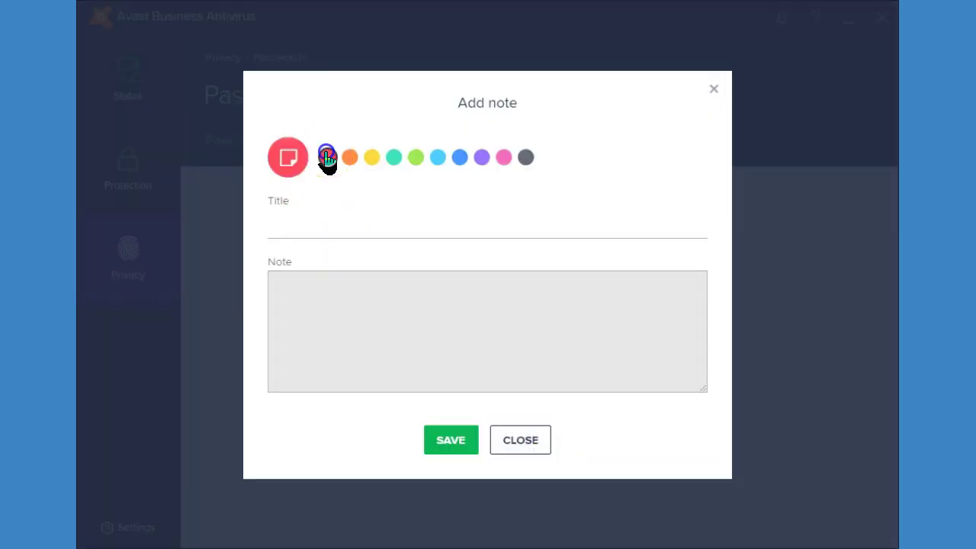
left_click(373, 158)
left_click(327, 227)
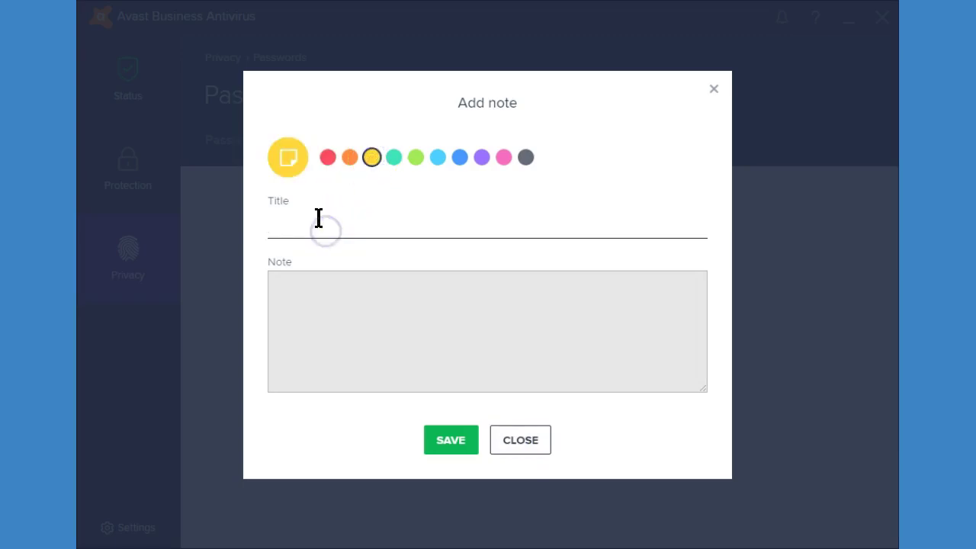
type("Avast Features")
key("Tab")
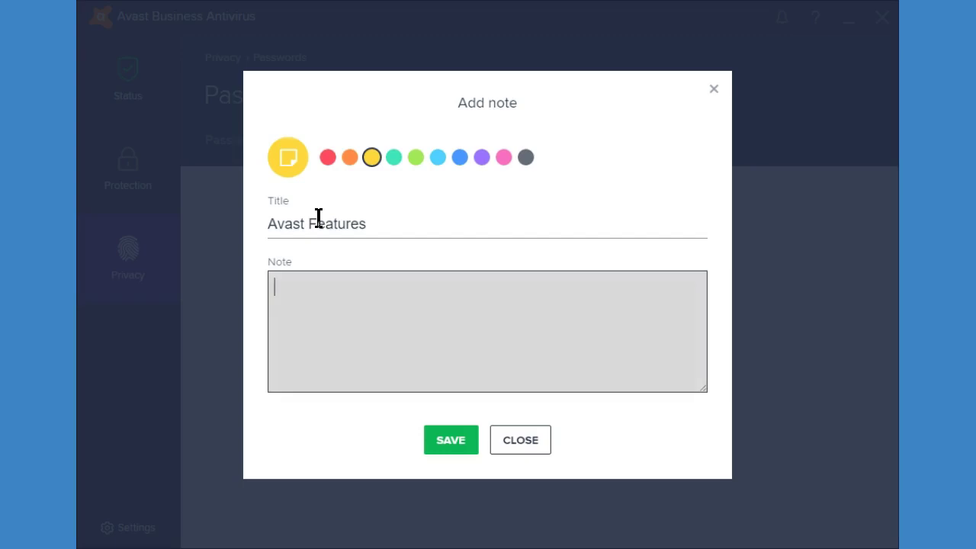
type("New features are awesome!@")
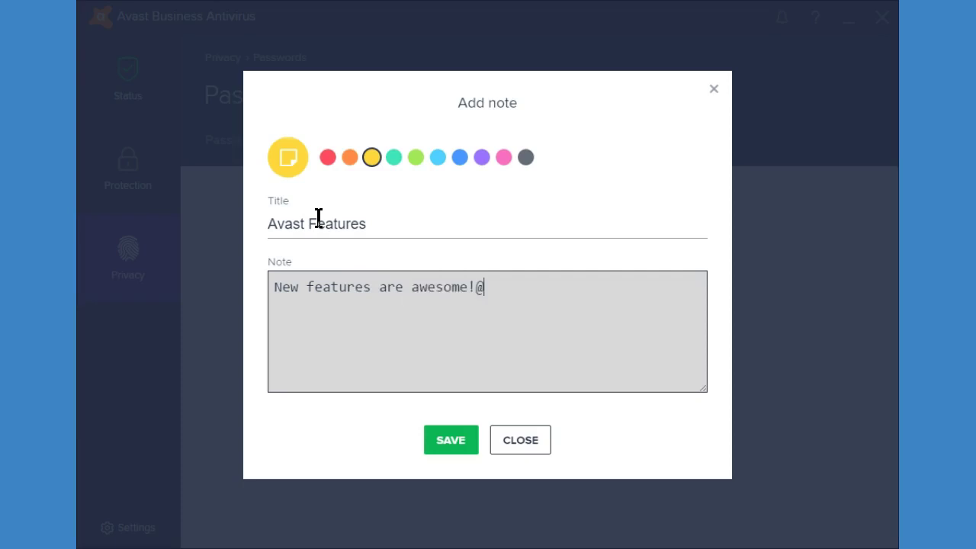
key("BackSpace")
left_click(446, 442)
Review the details of the "Avast Features" note and delete it.
left_click(337, 270)
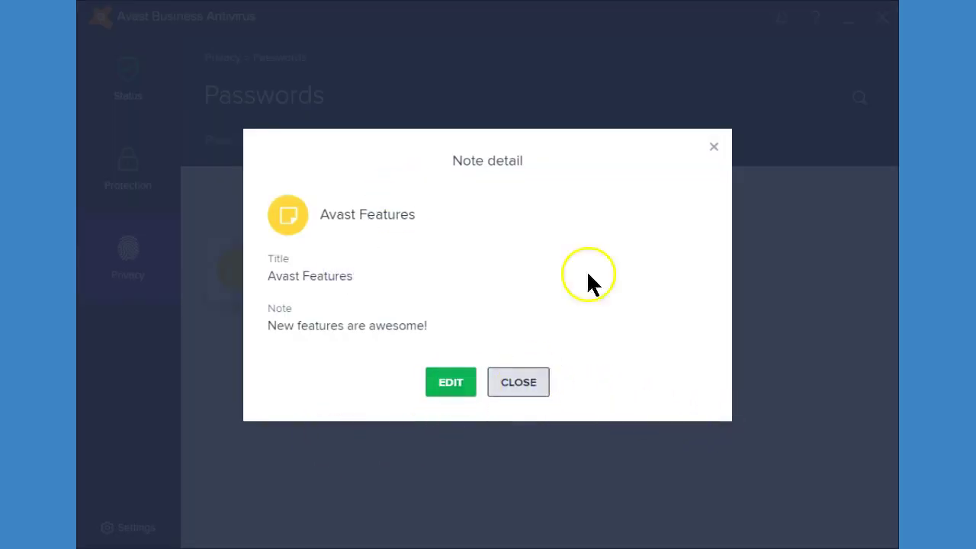
left_click(713, 153)
left_click(308, 252)
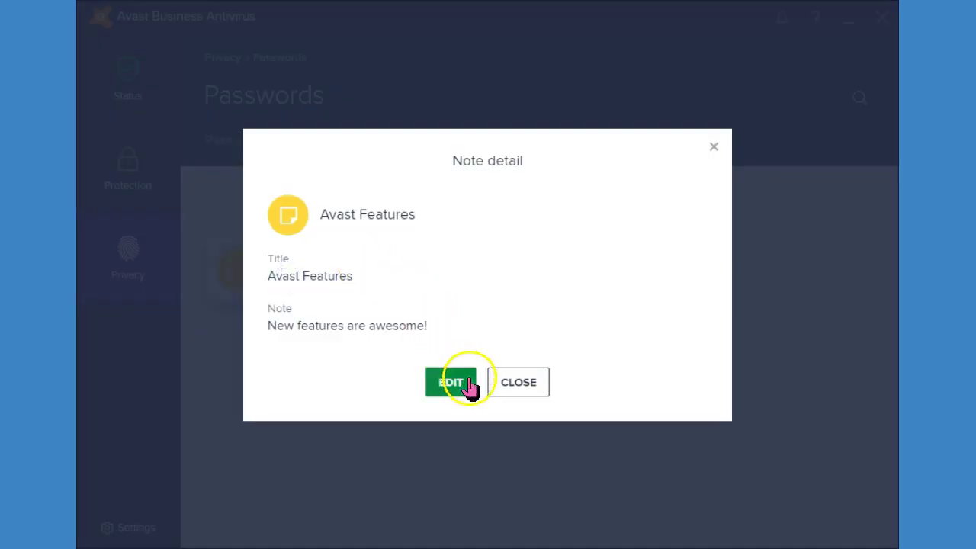
left_click(448, 381)
left_click(557, 439)
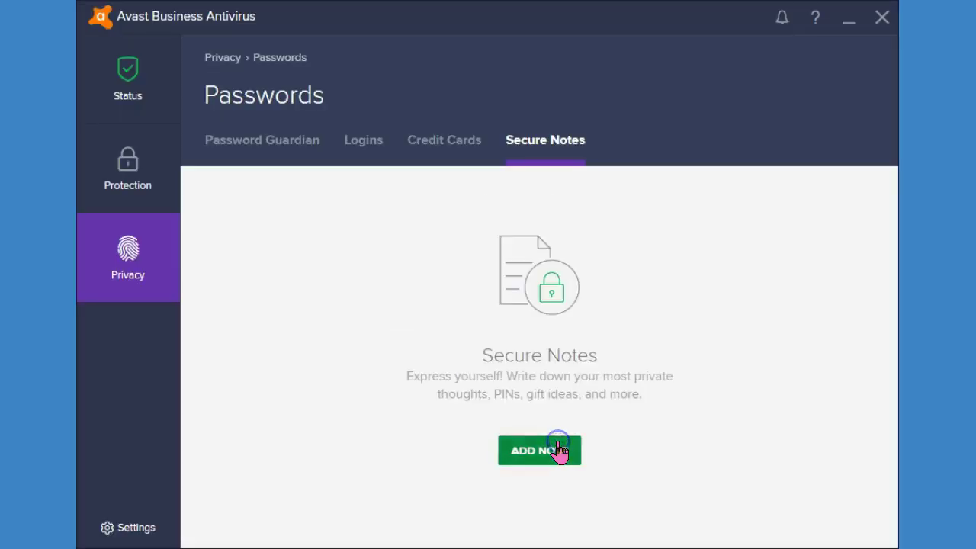
Open the SecureLine VPN privacy feature and turn the VPN on.
left_click(174, 252)
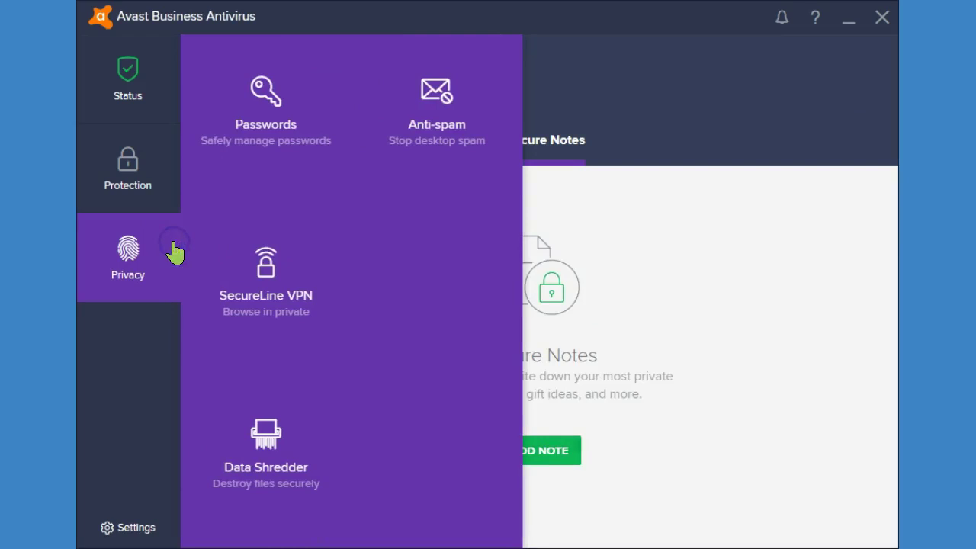
left_click(271, 309)
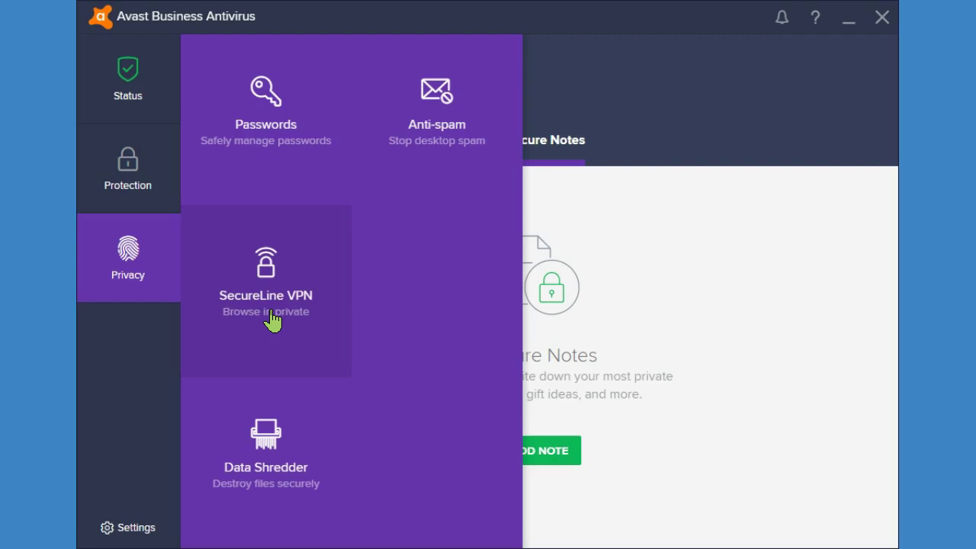
left_click(312, 263)
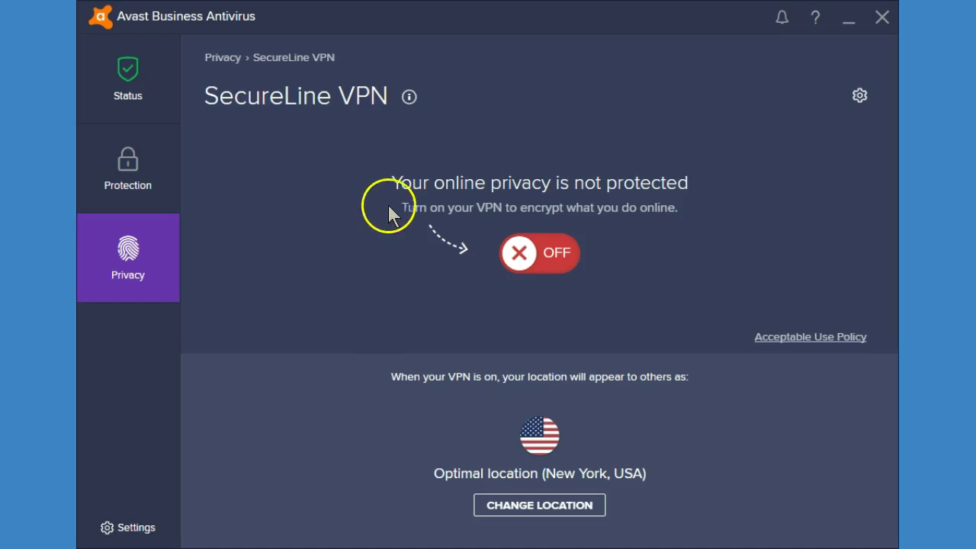
left_click(523, 253)
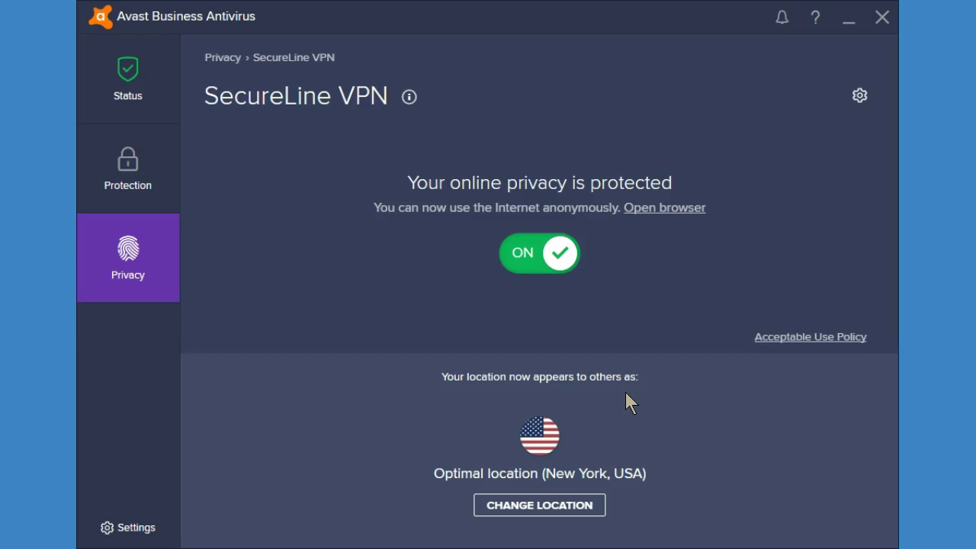
Turn the SecureLine VPN off.
left_click(628, 349)
left_click(553, 255)
Open the Anti-spam privacy feature, try the Relaxed end of the spam strictness scale, and set it back to Strict.
left_click(114, 242)
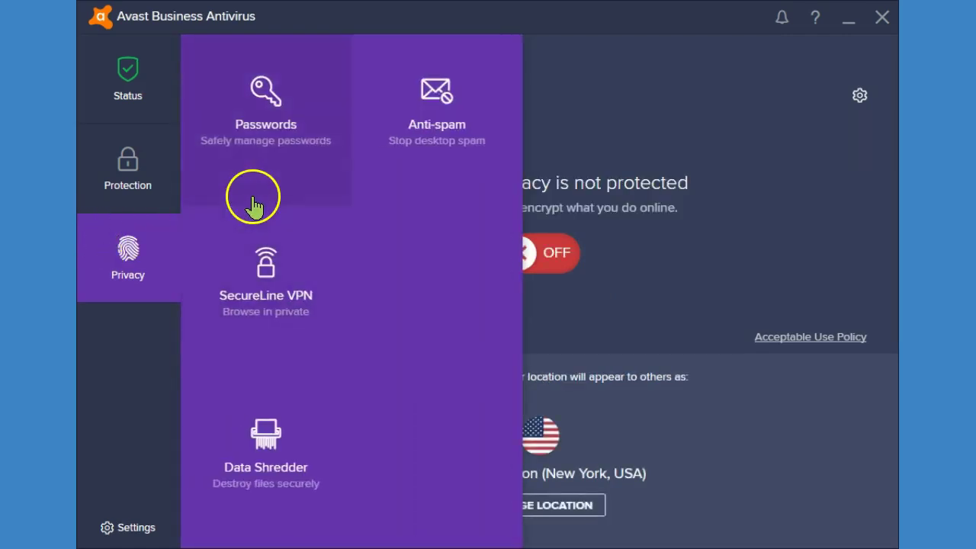
left_click(442, 81)
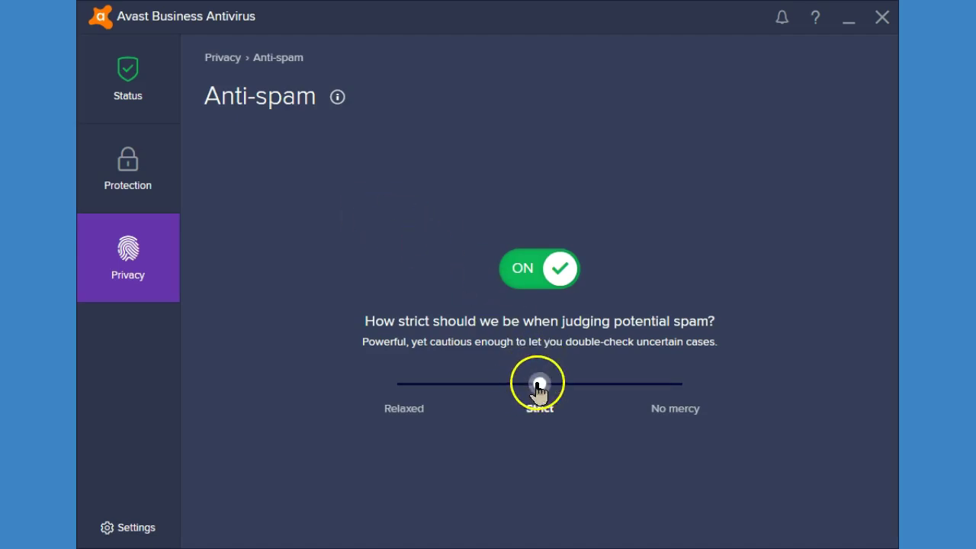
mouse_move(539, 386)
left_mouse_down()
mouse_move(674, 397)
mouse_move(535, 387)
left_mouse_up()
left_click(420, 391)
left_click(545, 389)
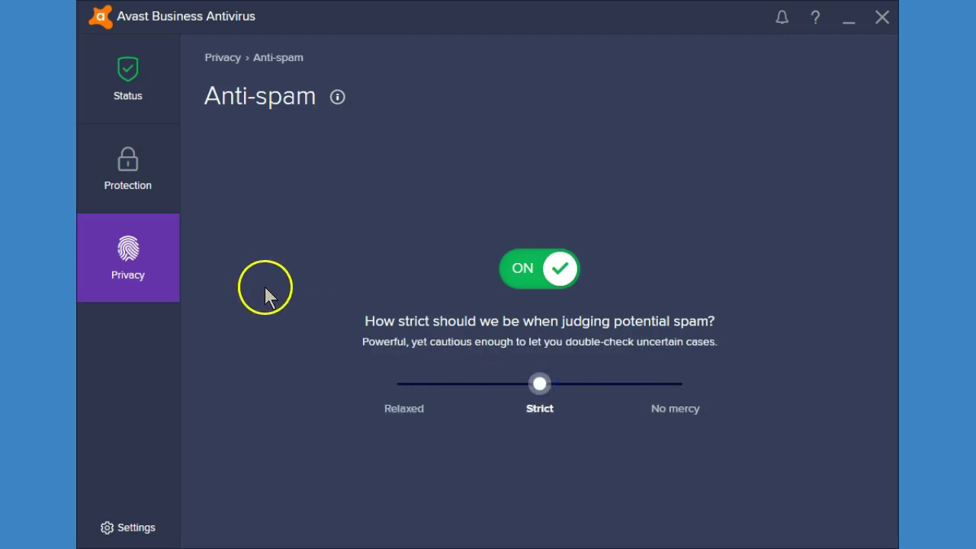
Open the Data Shredder privacy feature to view its shredding options, and return to the Status page.
left_click(169, 263)
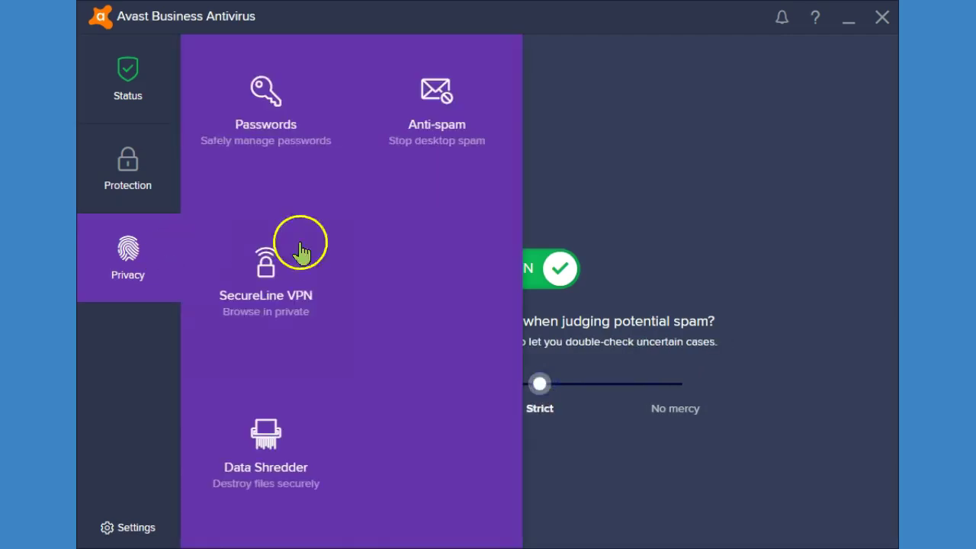
left_click(253, 446)
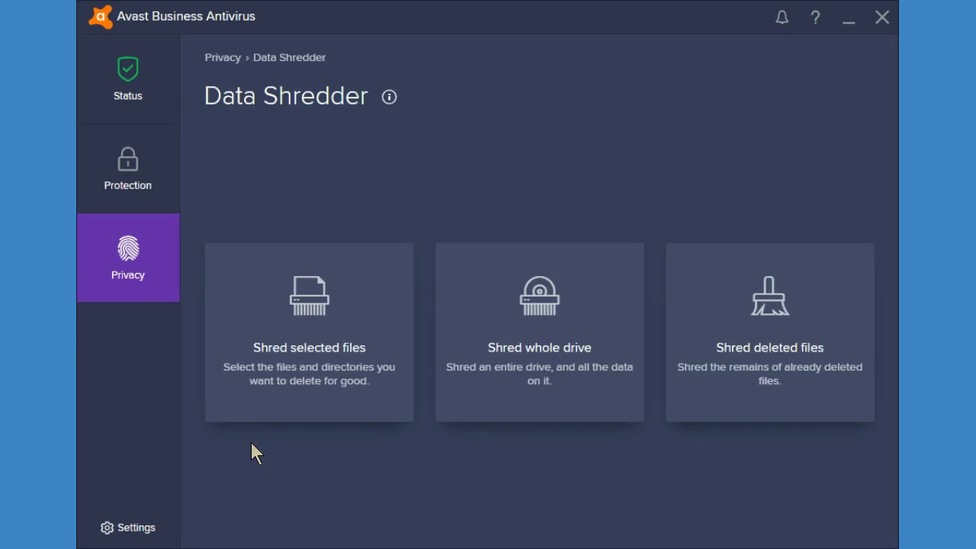
left_click(349, 332)
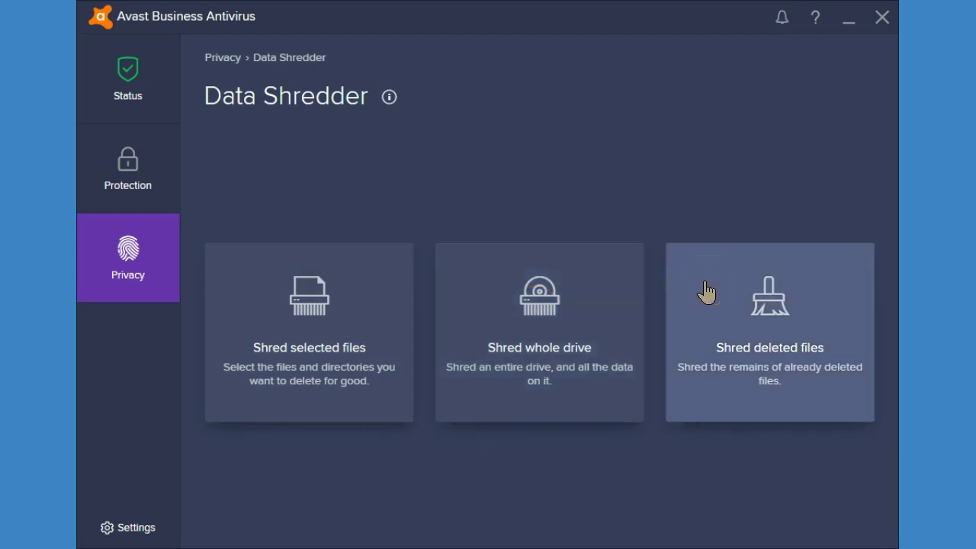
mouse_move(135, 287)
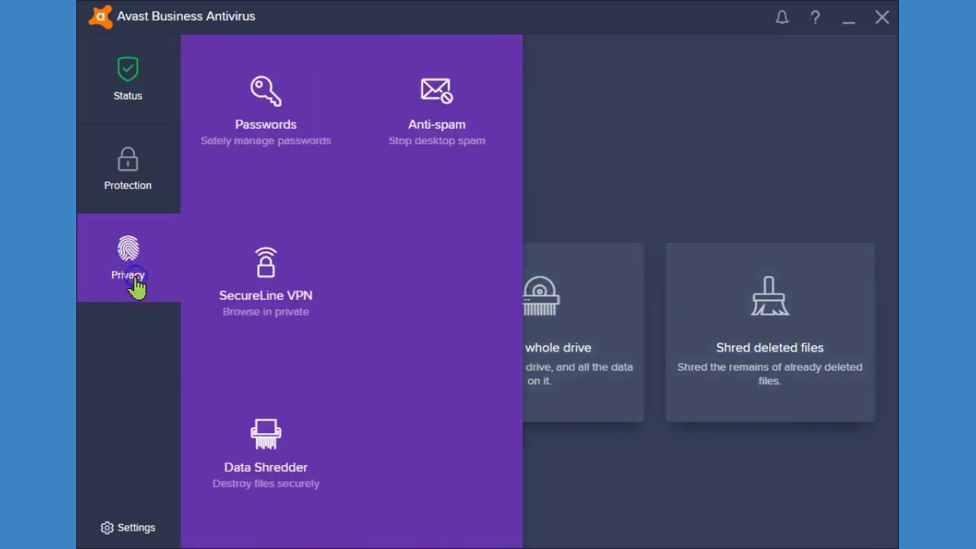
left_click(125, 91)
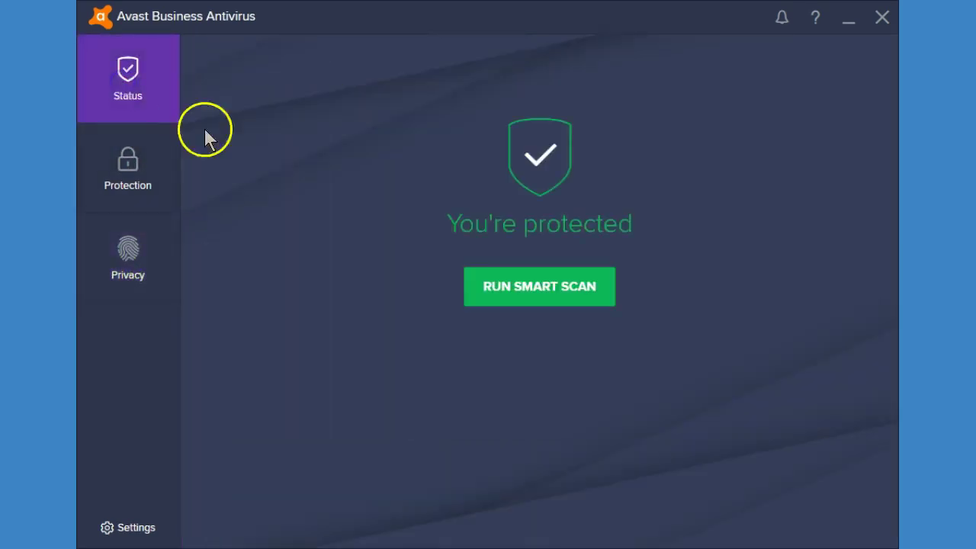